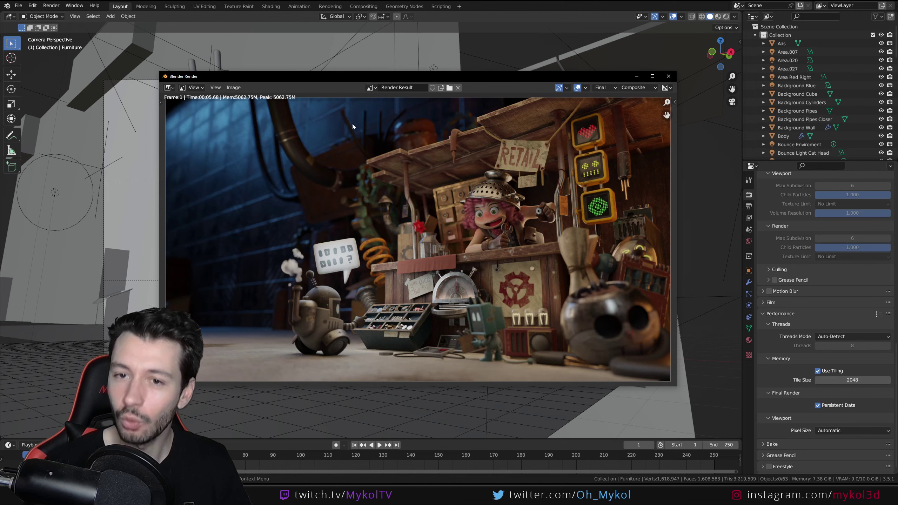
- Compare the Default slot's Junk Shop render, then switch back to the Final slot render
left_click(604, 87)
left_click(608, 99)
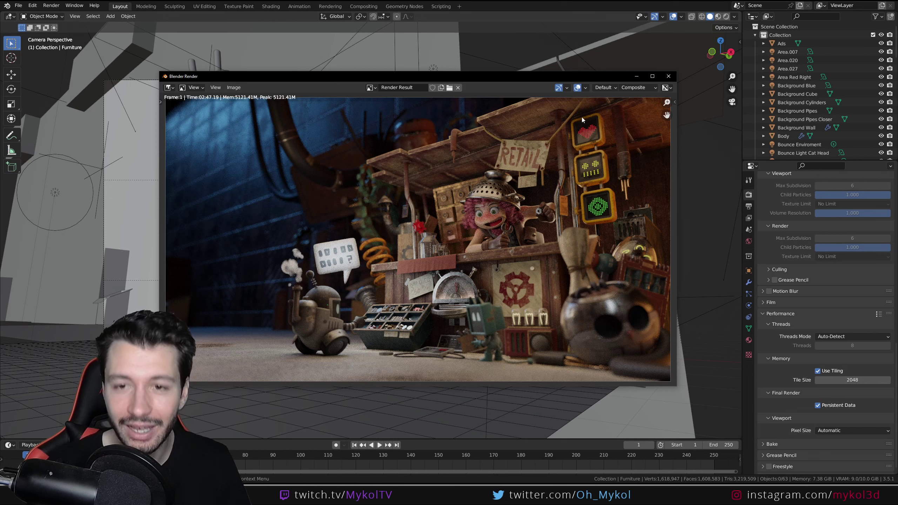
left_click(611, 88)
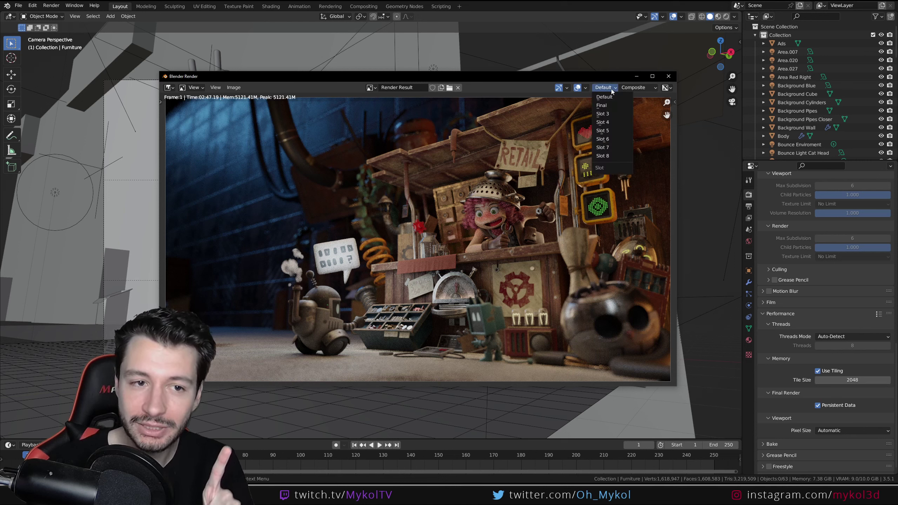
left_click(607, 106)
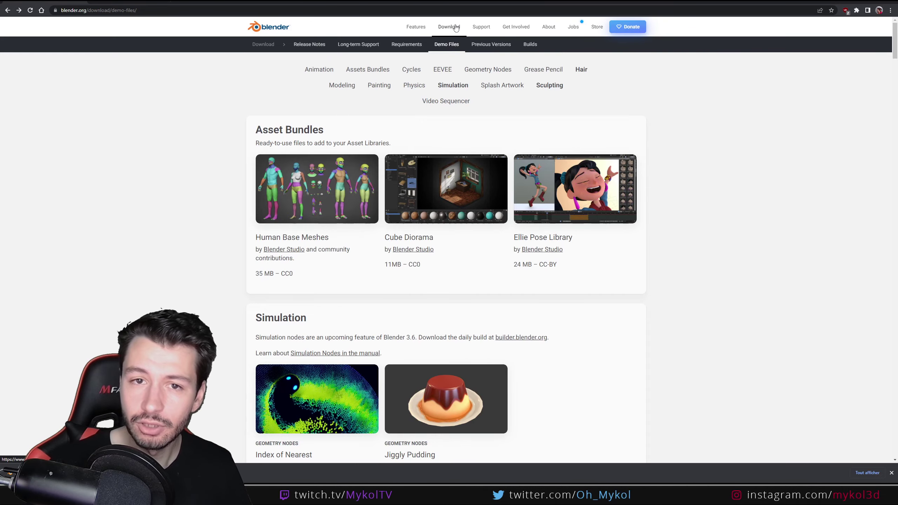
- Find The Junk Shop on the Demo Files page, open its download page, and return to the list
scroll(181, 291, "down", 5)
scroll(176, 297, "down", 10)
scroll(173, 301, "down", 10)
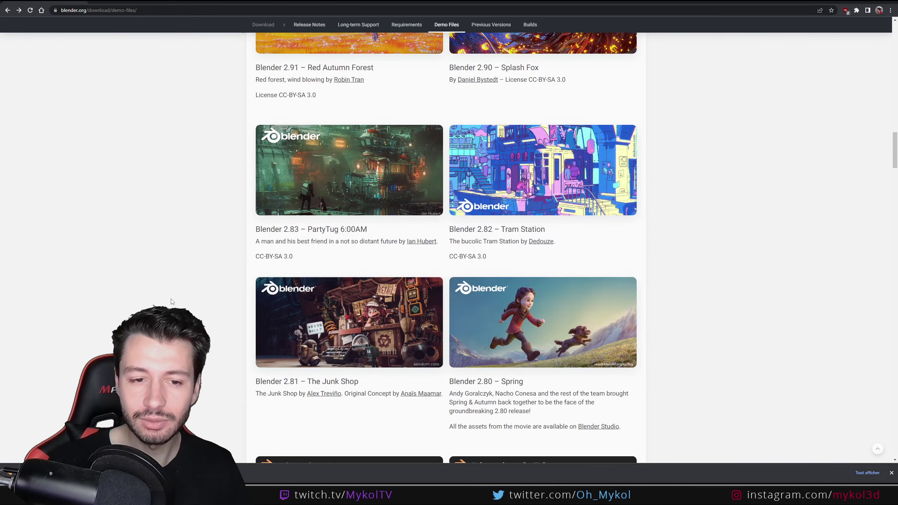
scroll(172, 302, "down", 10)
scroll(171, 302, "up", 3)
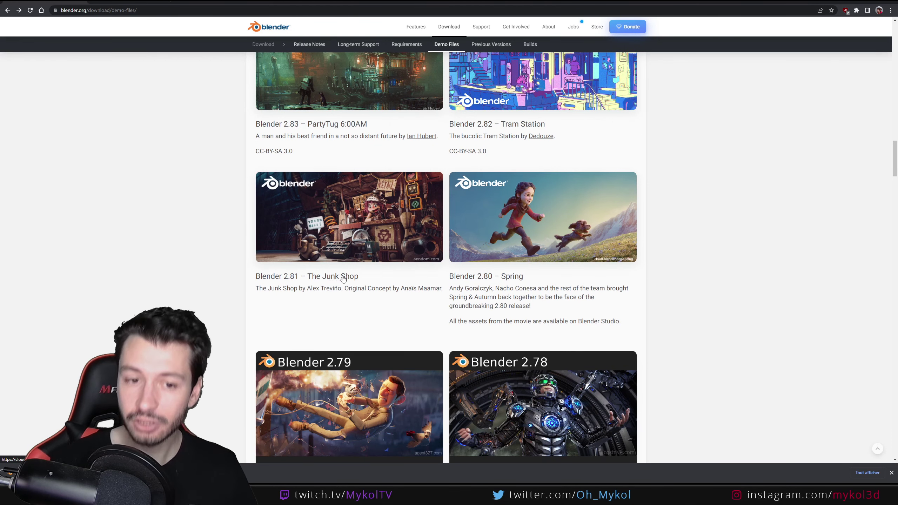
left_click(372, 225)
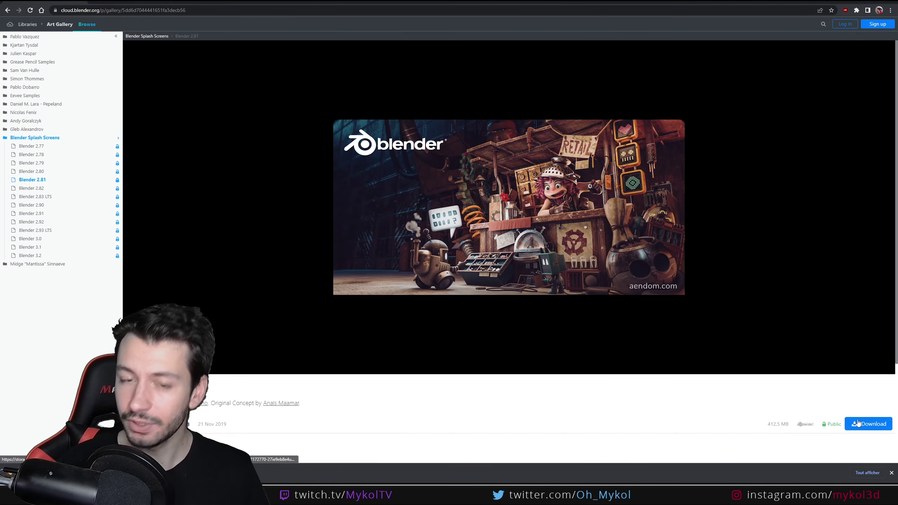
key("alt+Left")
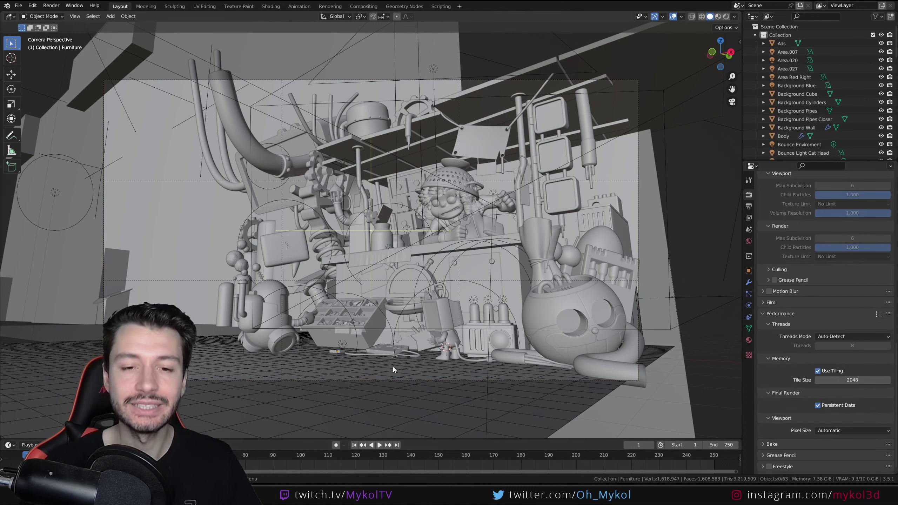
- Revert the Junk Shop file without saving to restore CPU rendering with 4096 max samples
scroll(816, 359, "up", 5)
scroll(815, 359, "up", 10)
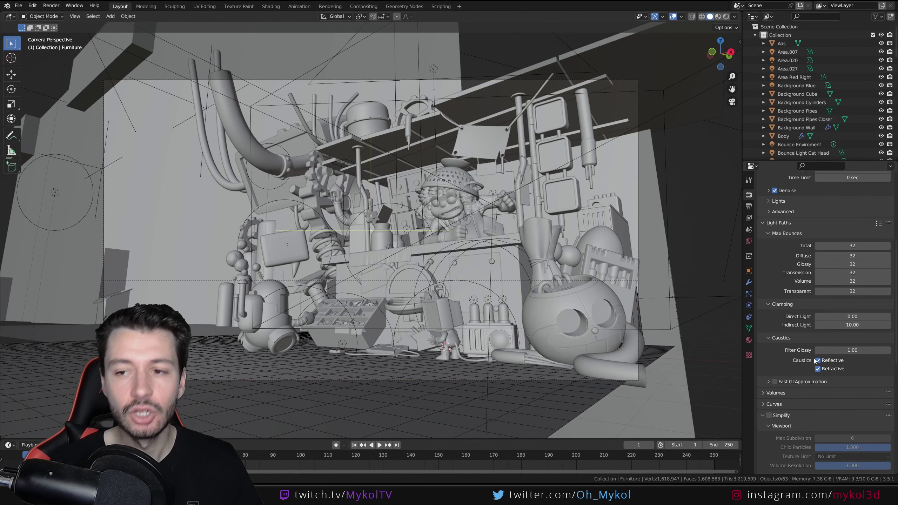
scroll(815, 359, "up", 8)
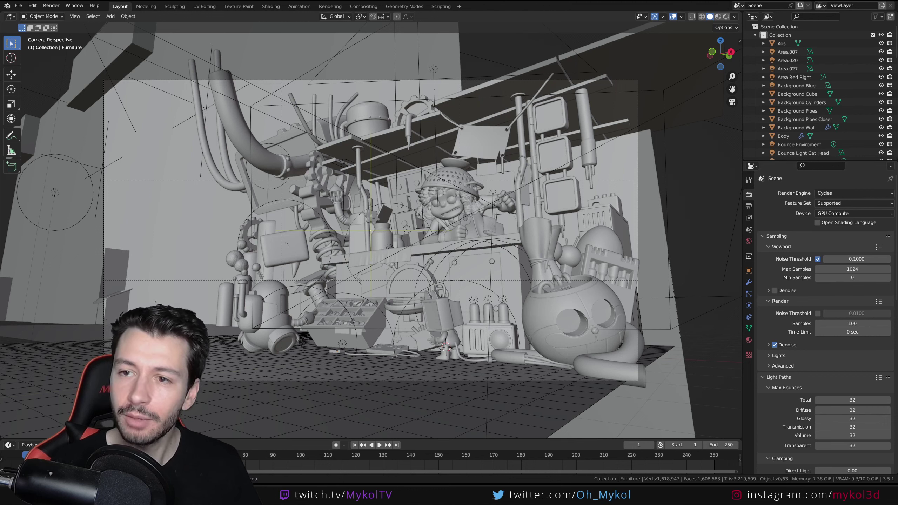
key("ctrl+q")
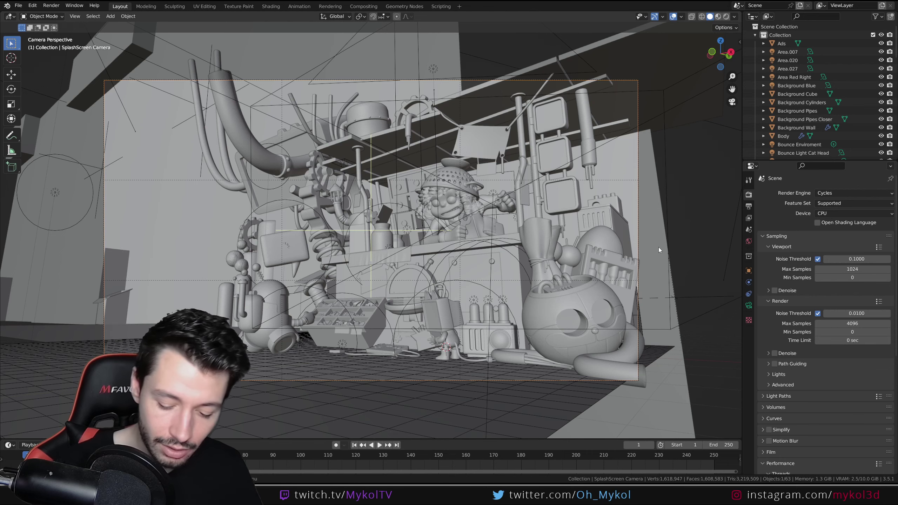
- Start a Cycles CPU render, then enlarge the render window and centre the image
key("F12")
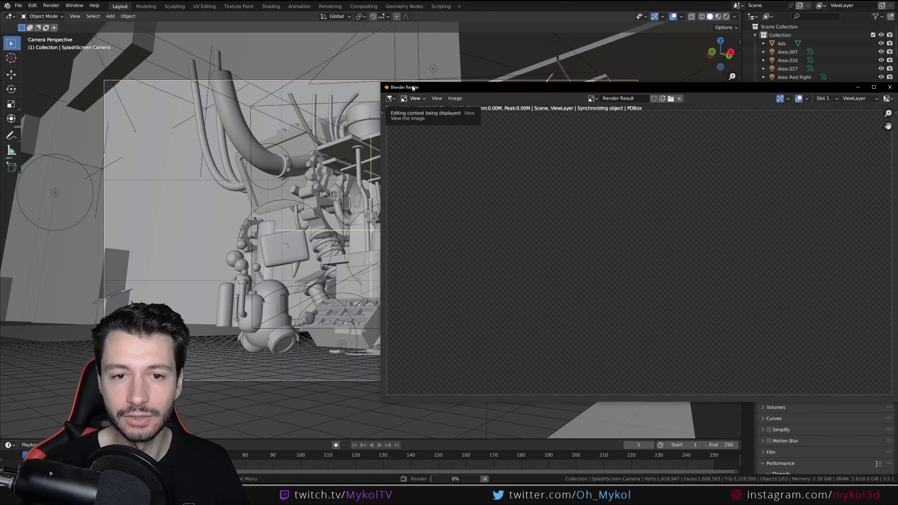
mouse_move(414, 87)
left_mouse_down()
mouse_move(39, 25)
mouse_move(66, 44)
left_mouse_up()
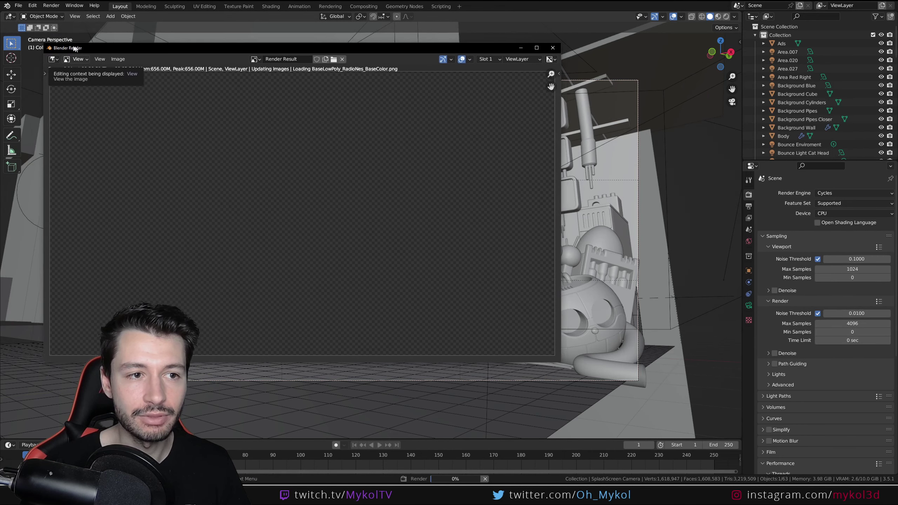
left_click_drag(549, 361, 740, 450)
mouse_move(444, 272)
middle_mouse_down()
mouse_move(370, 268)
mouse_move(391, 266)
middle_mouse_up()
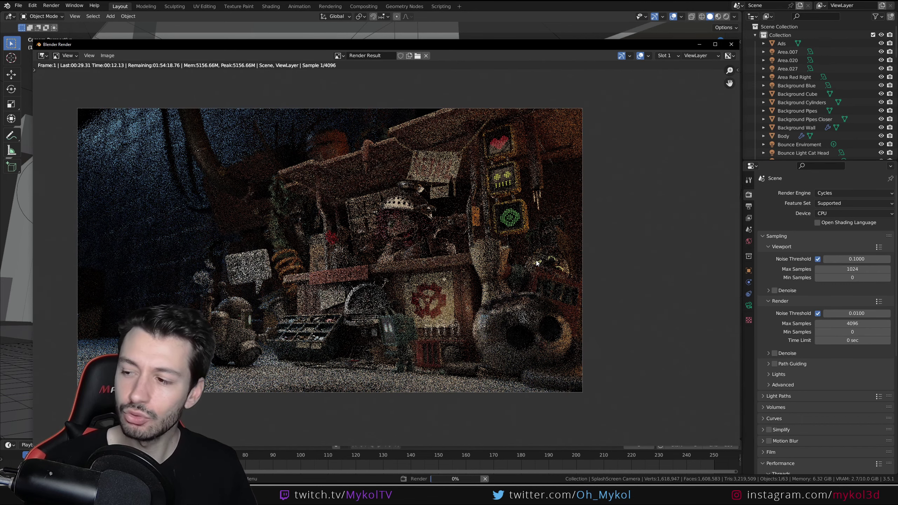
middle_click_drag(407, 233, 480, 233)
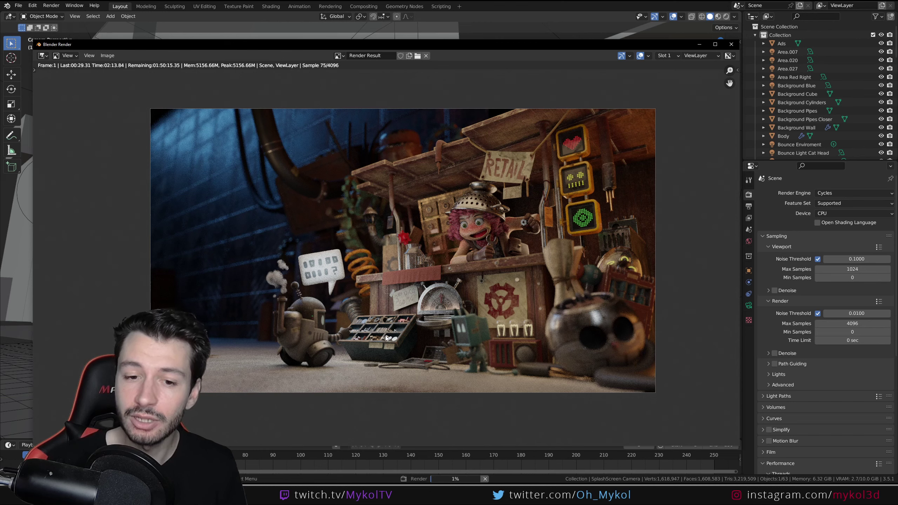
- Zoom in on the character and counter to inspect the noise, then recentre the whole render
scroll(508, 367, "up", 2)
middle_click_drag(508, 366, 478, 317)
scroll(491, 303, "up", 2)
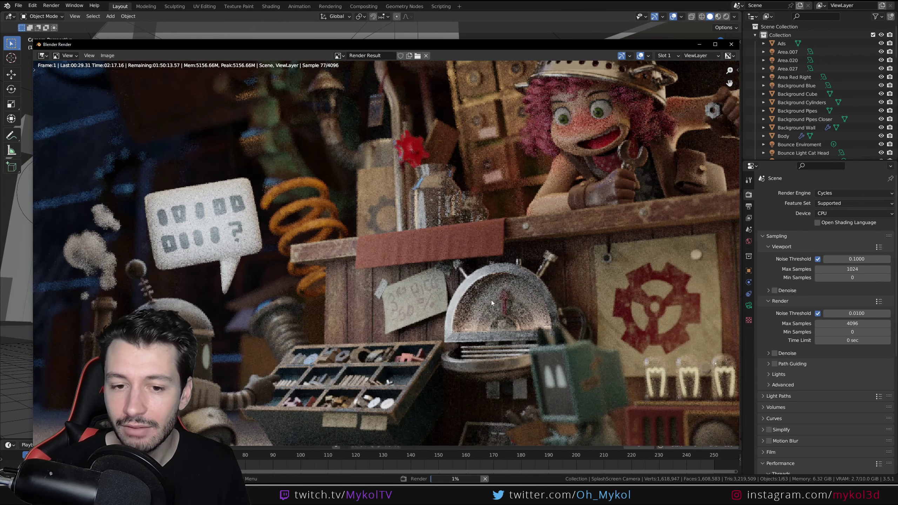
scroll(525, 327, "down", 5)
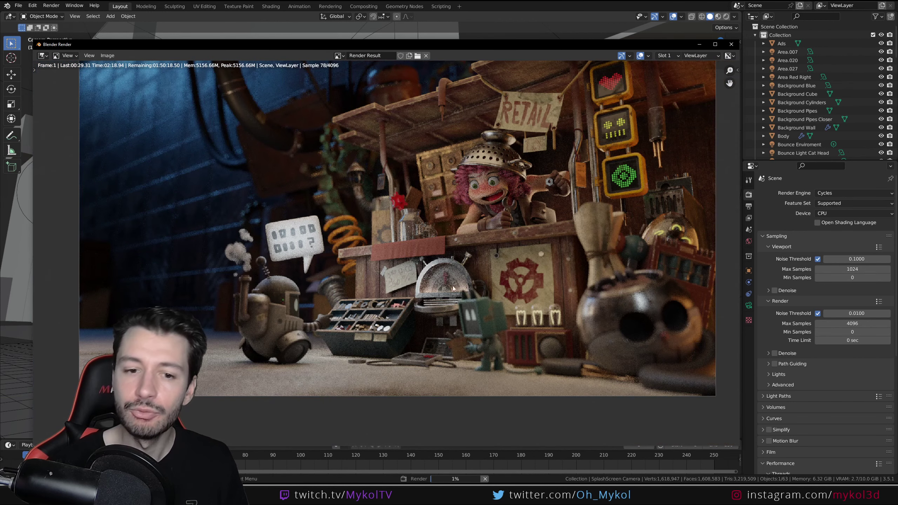
middle_click_drag(456, 249, 457, 288)
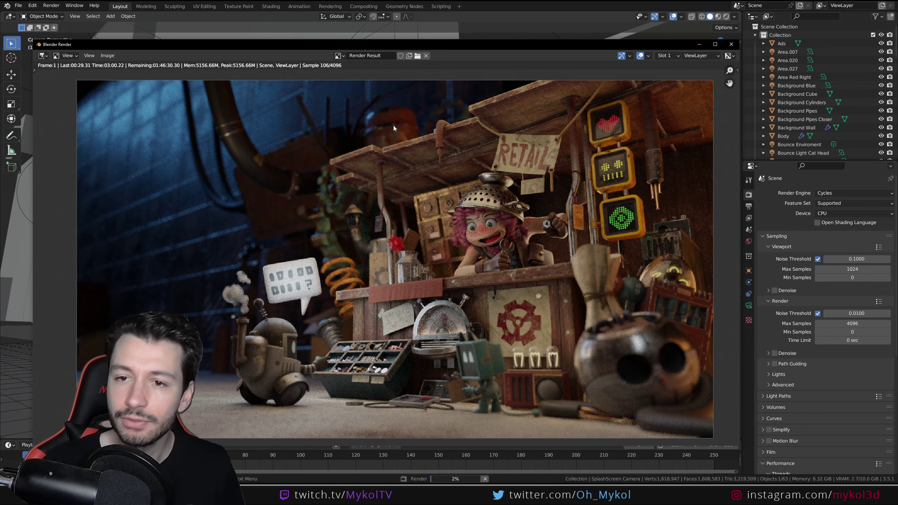
- Stop the CPU render at sample 106, after about three minutes
key("Escape")
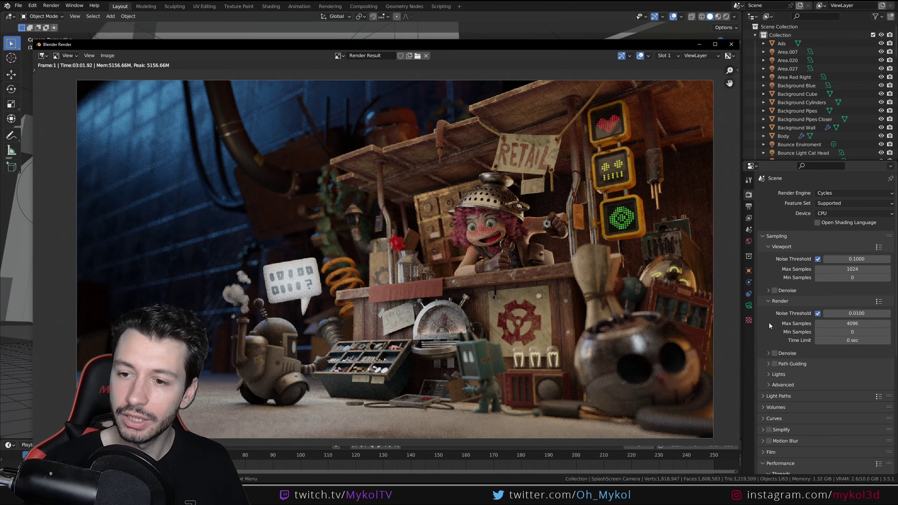
scroll(506, 239, "down", 1)
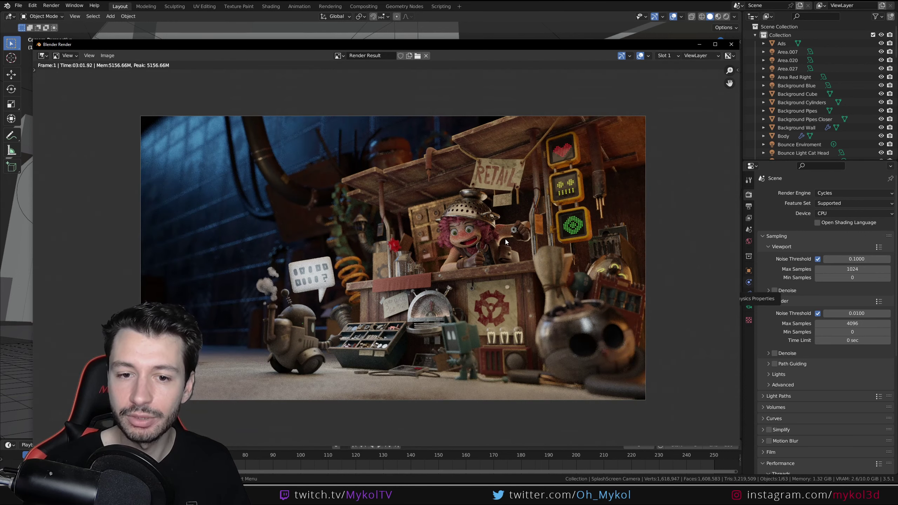
scroll(402, 265, "up", 1)
scroll(402, 267, "down", 1)
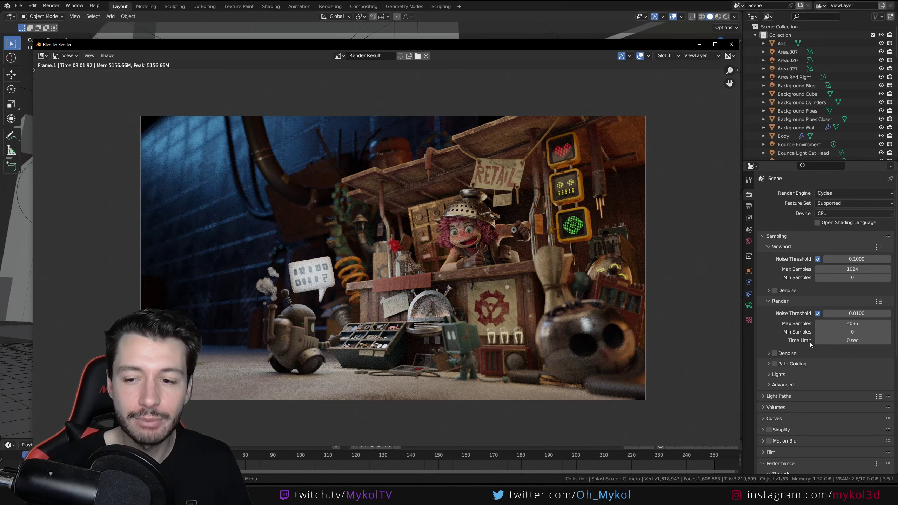
- Set a 10-second render time limit and render the Junk Shop frame again
left_click(849, 340)
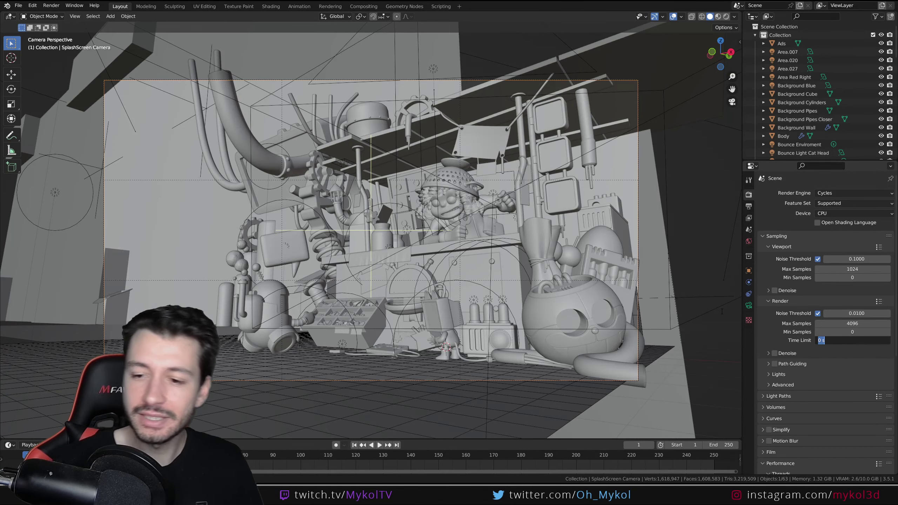
type("10")
key("Return")
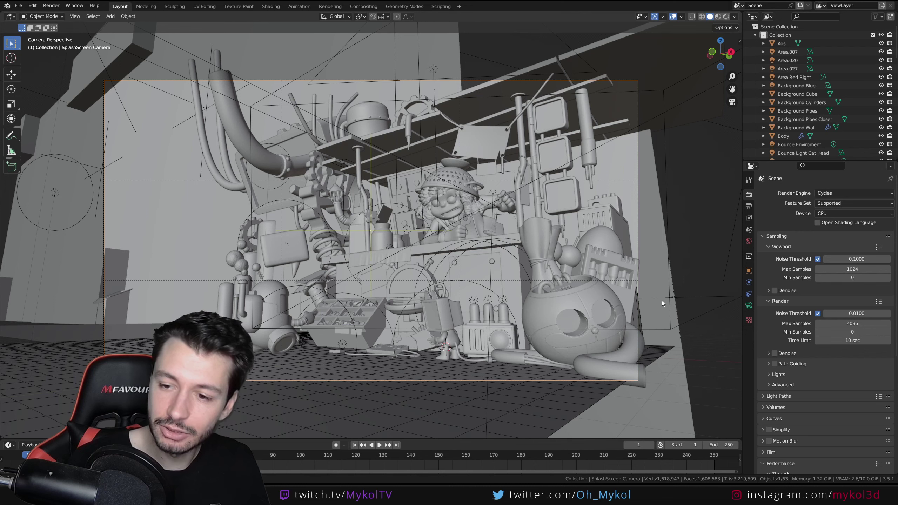
key("F12")
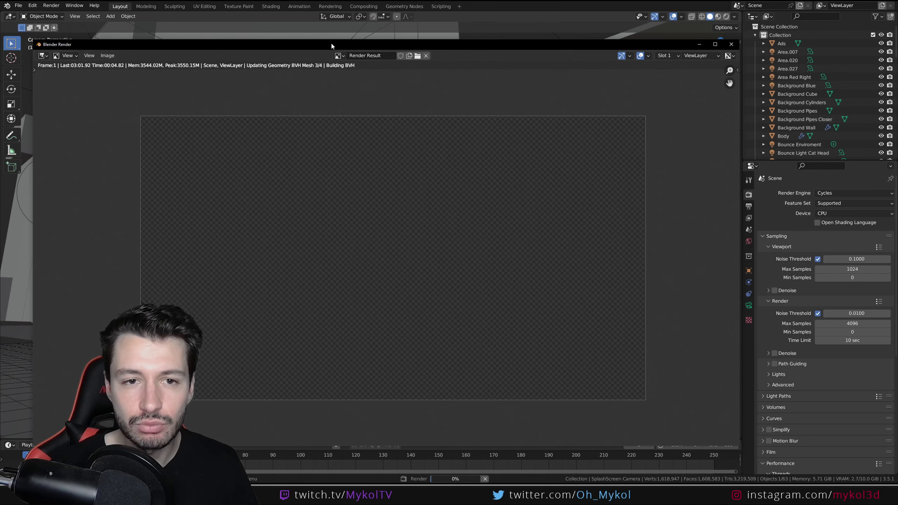
left_click_drag(331, 43, 375, 34)
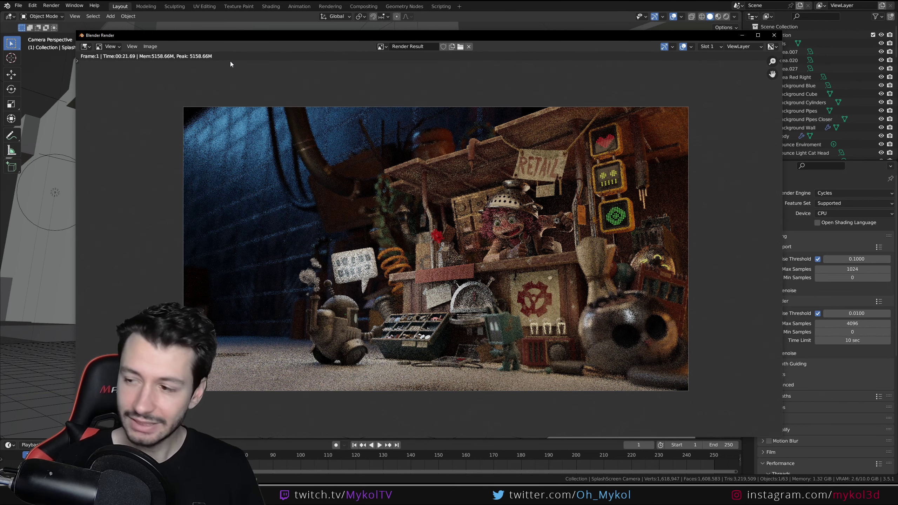
- Reset the render time limit to 0 sec to remove the cap
left_click_drag(384, 35, 319, 35)
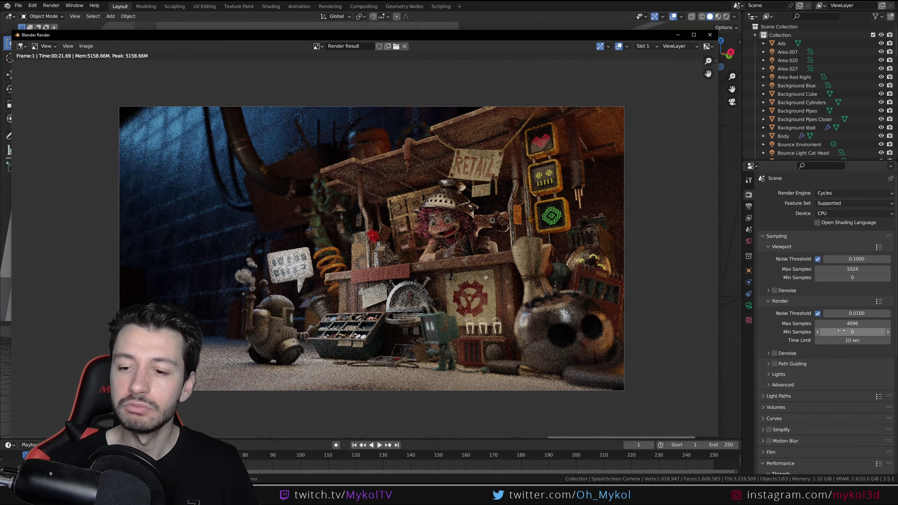
mouse_move(852, 340)
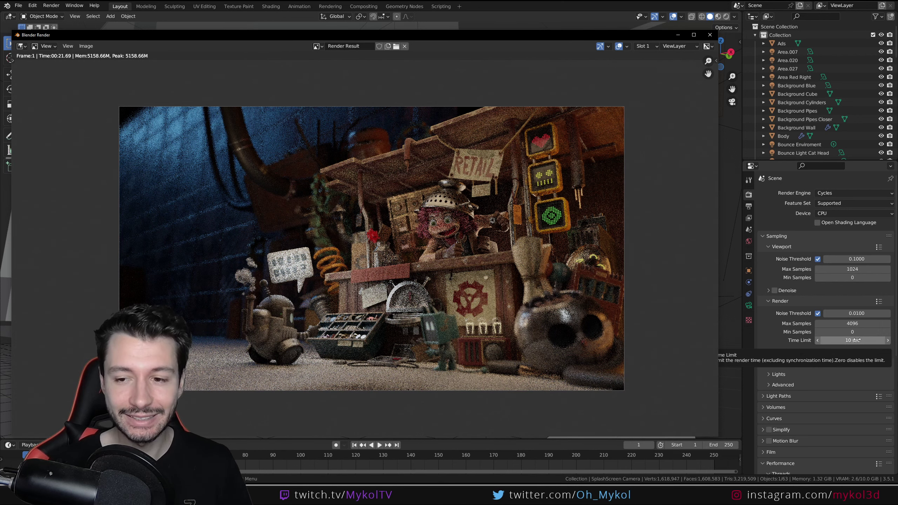
left_click(856, 340)
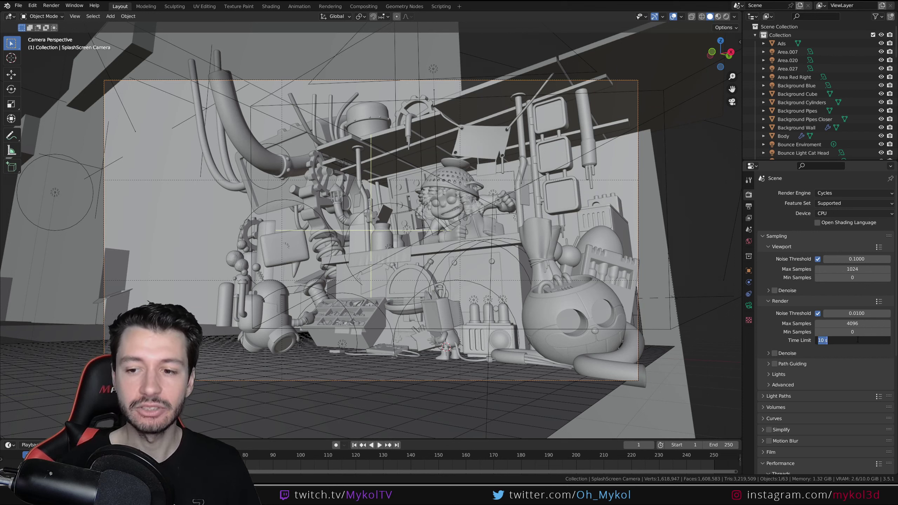
type("0")
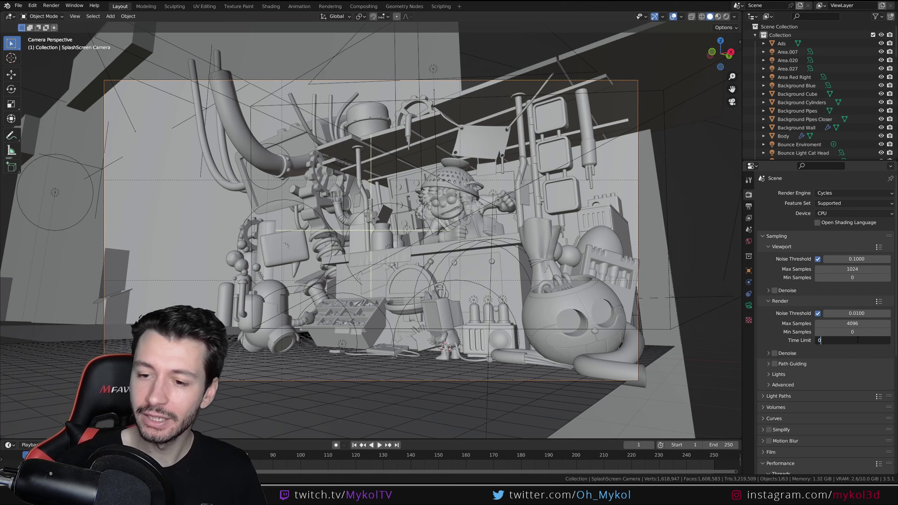
key("Return")
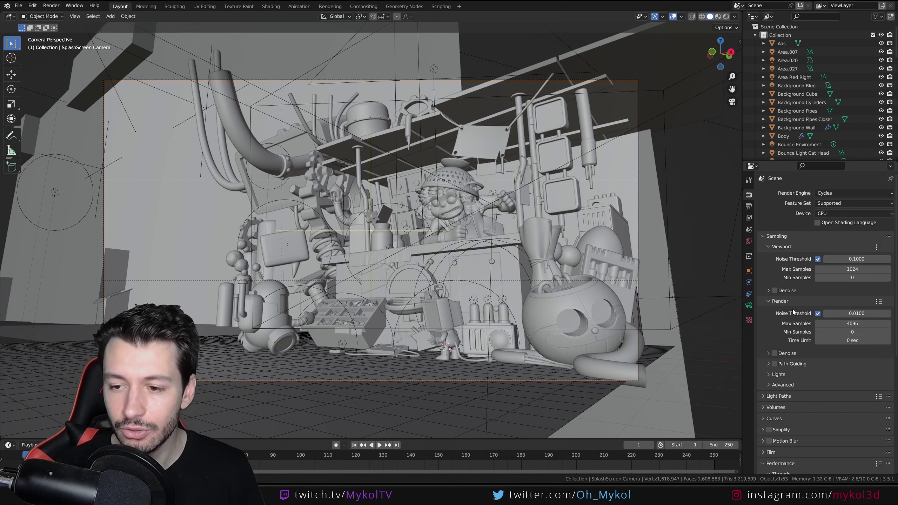
- Lower render Max Samples from 4096 to 10 and re-render the Junk Shop frame
left_click(828, 324)
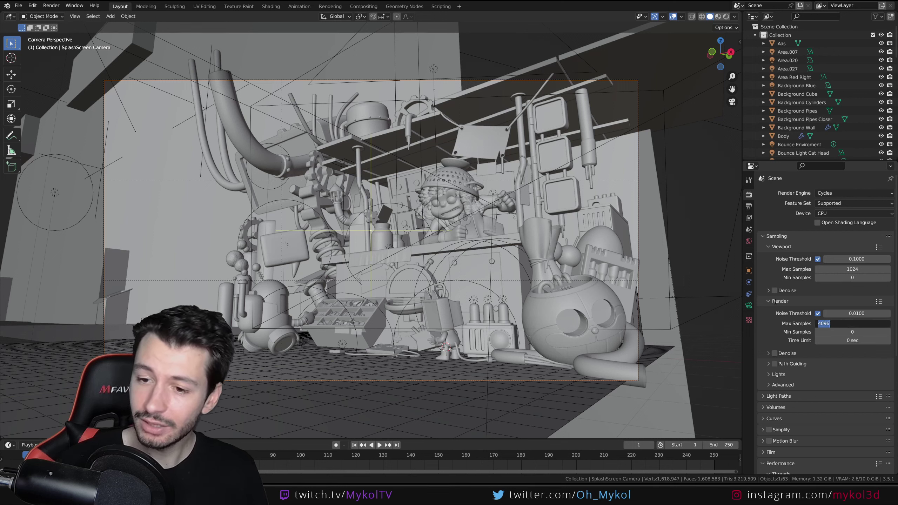
type("10")
key("Return")
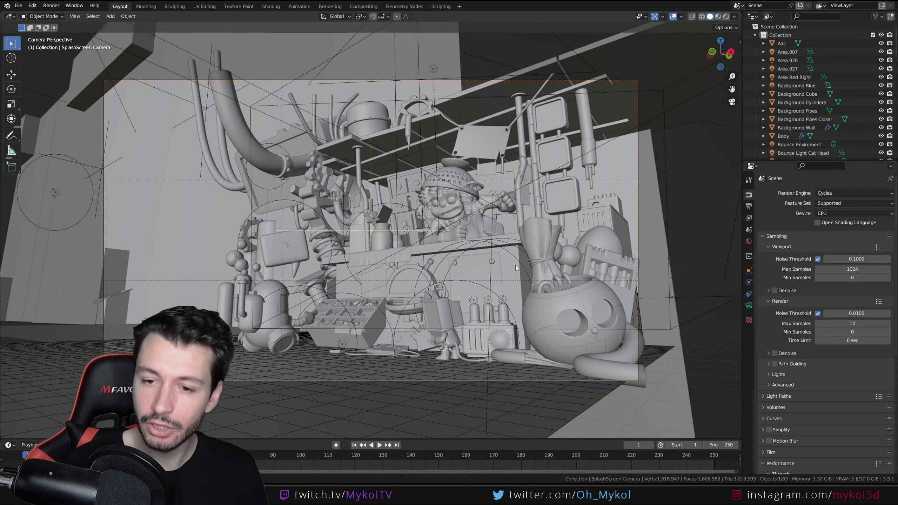
key("F12")
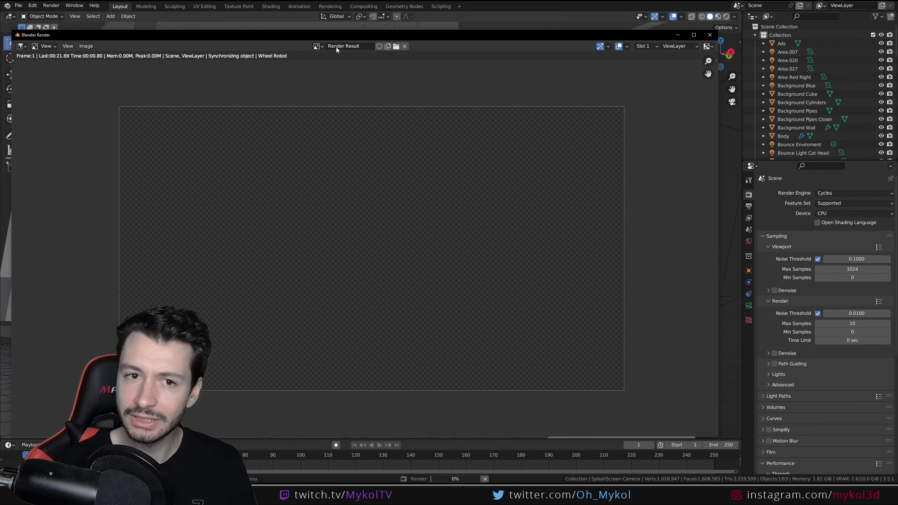
left_click_drag(354, 35, 425, 30)
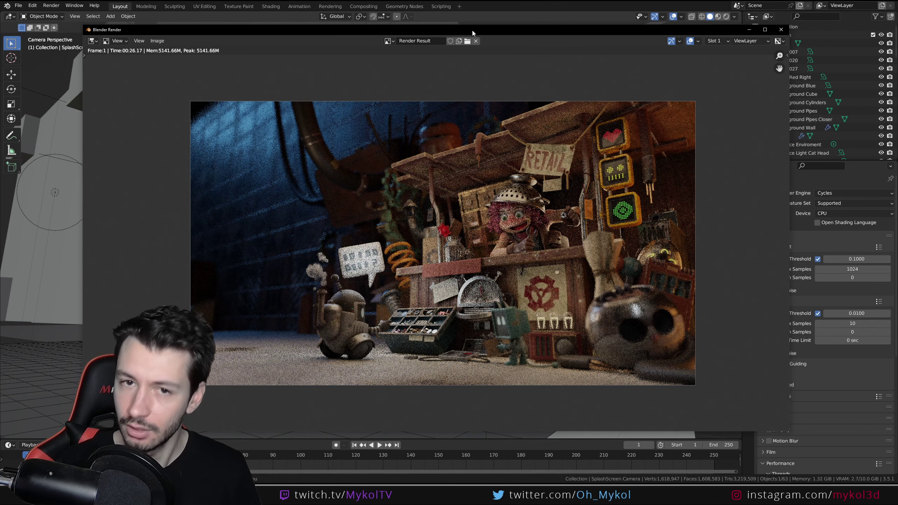
left_click_drag(473, 33, 402, 34)
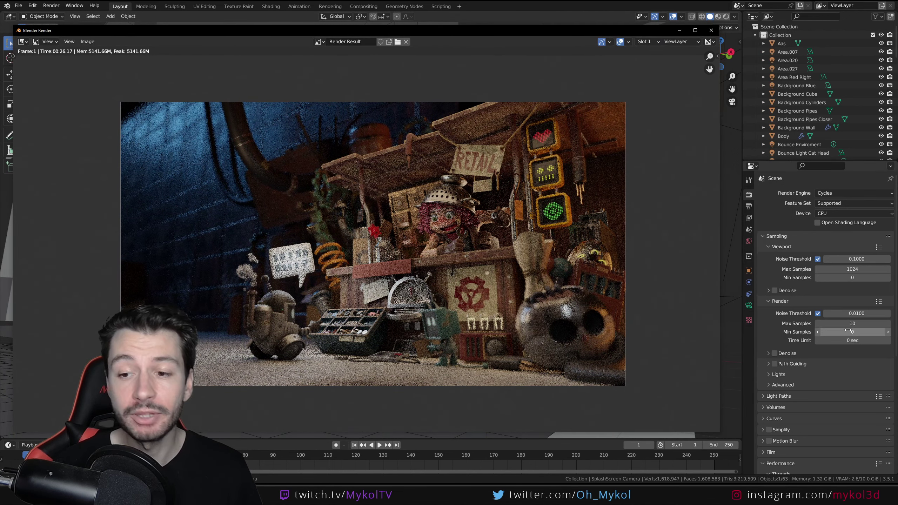
mouse_move(852, 323)
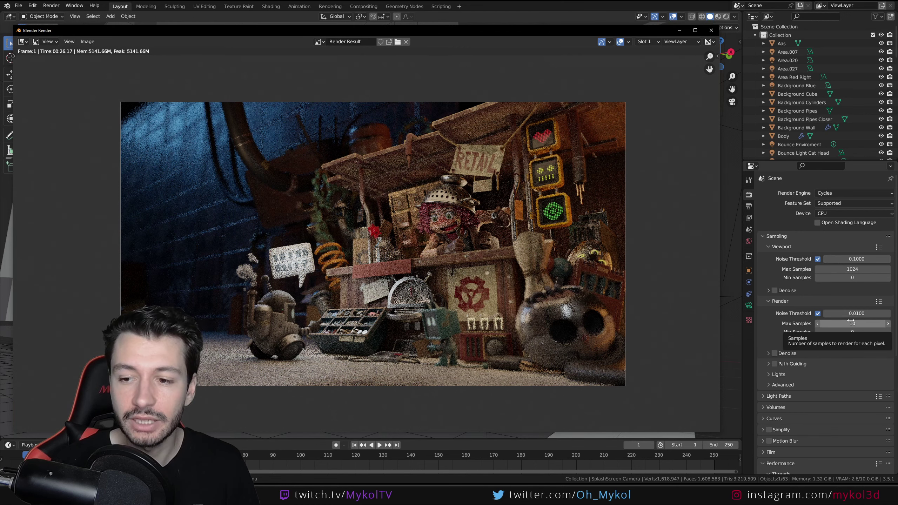
- Lower render Max Samples and set the Noise Threshold to 1.0
double_click(847, 324)
type("50")
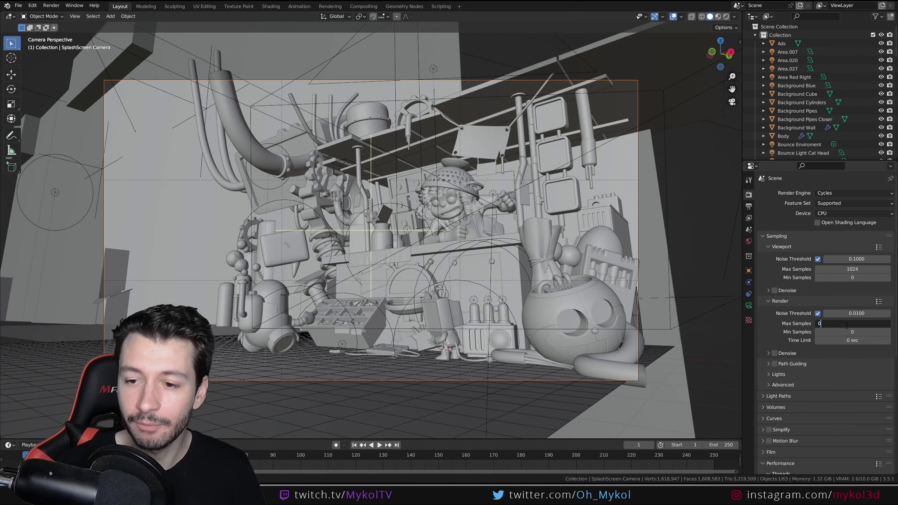
key("Return")
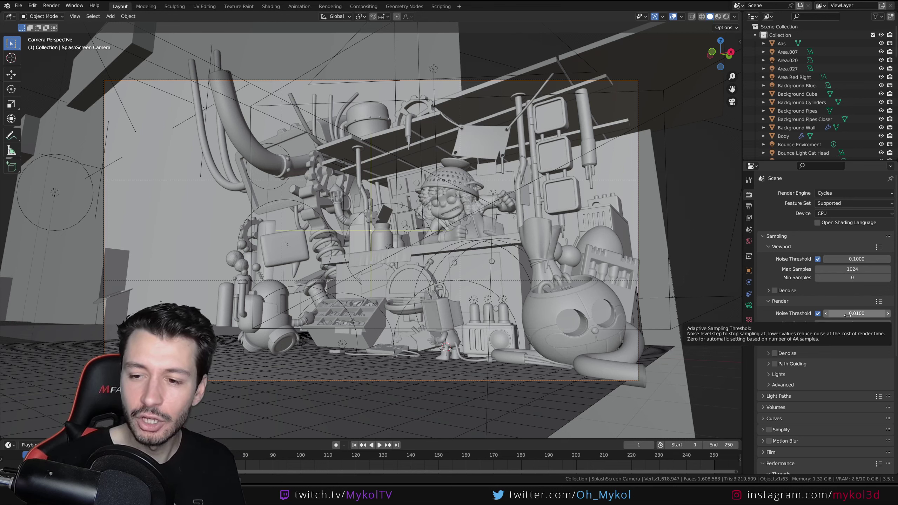
left_click(848, 313)
type("1")
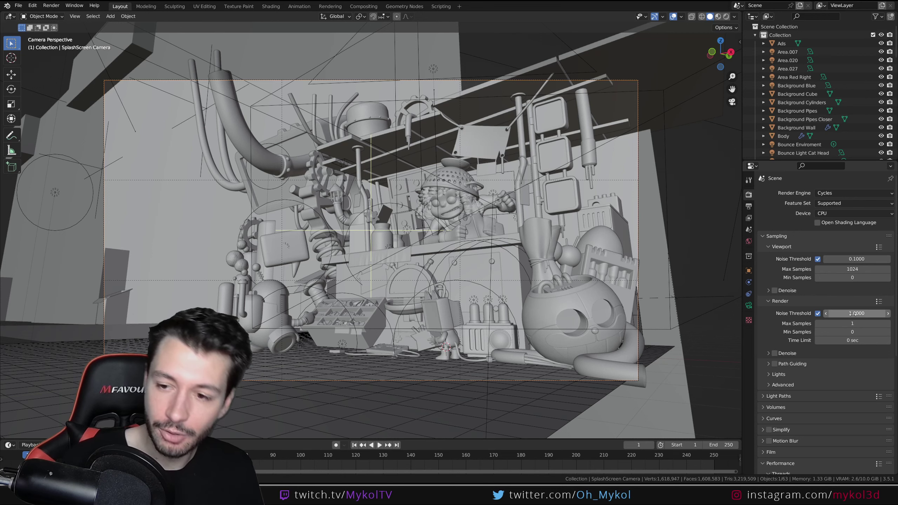
key("Return")
- Render the frame with these settings, then restart the render from scratch
key("F12")
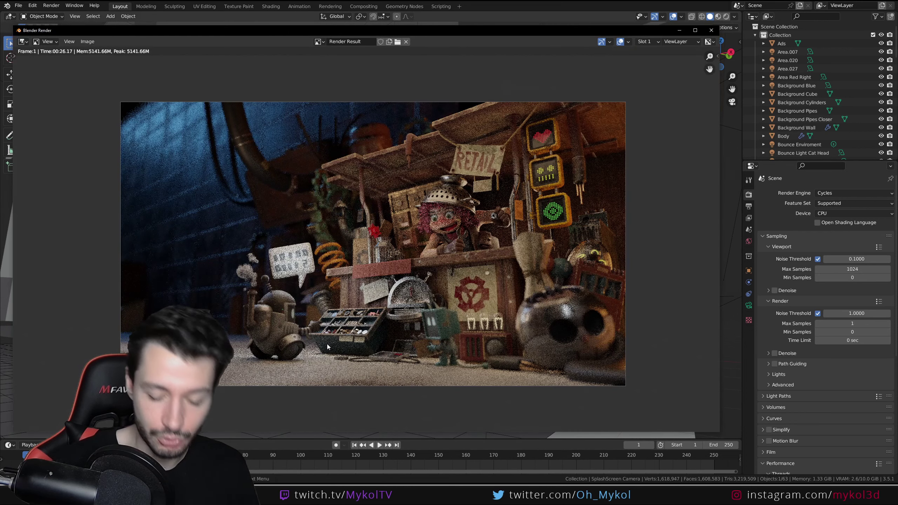
left_click_drag(390, 32, 396, 28)
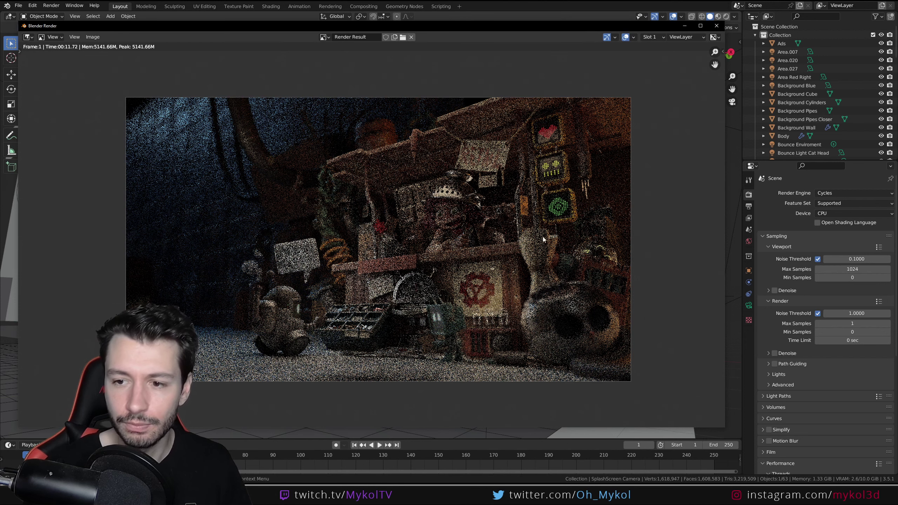
key("F12")
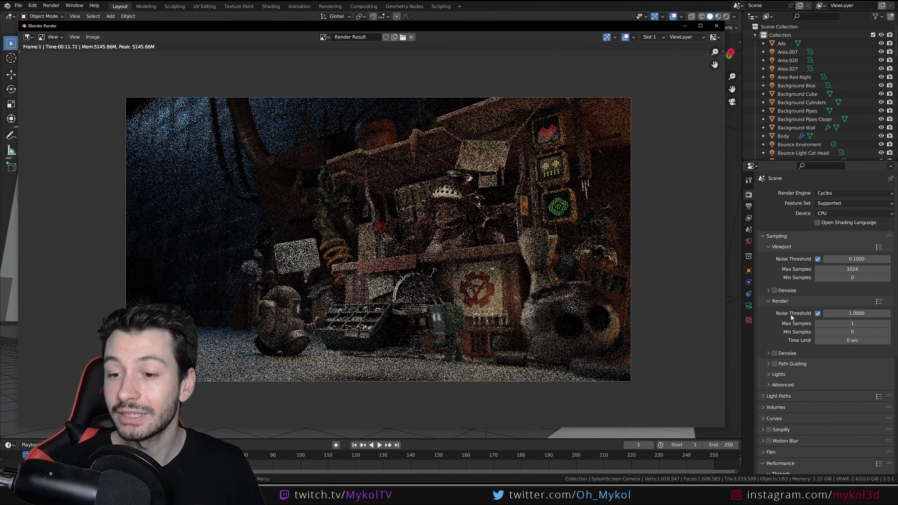
- Undo back to 4096 max samples and start a fresh render of the frame
key("Escape")
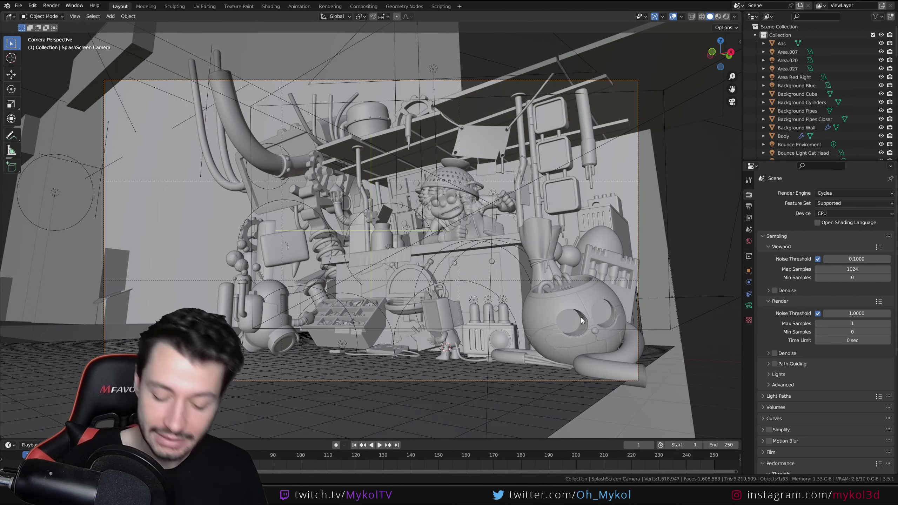
key("F12")
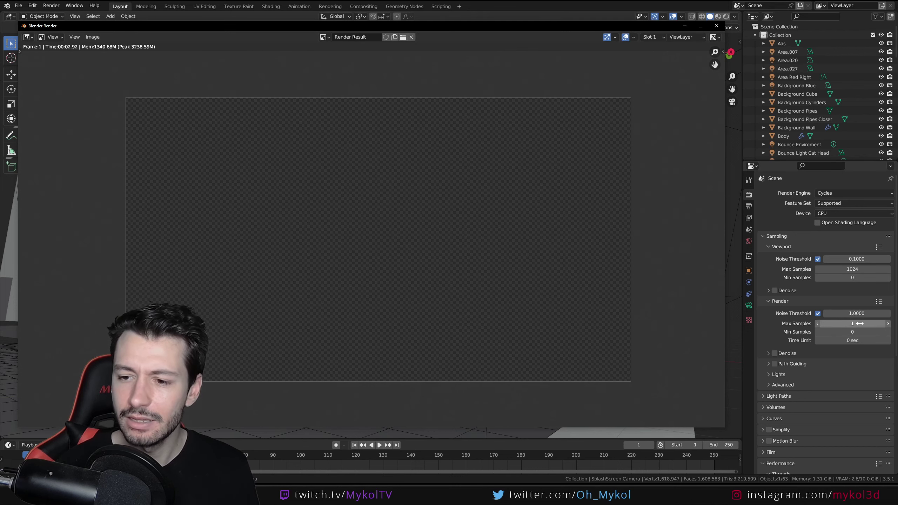
key("Escape")
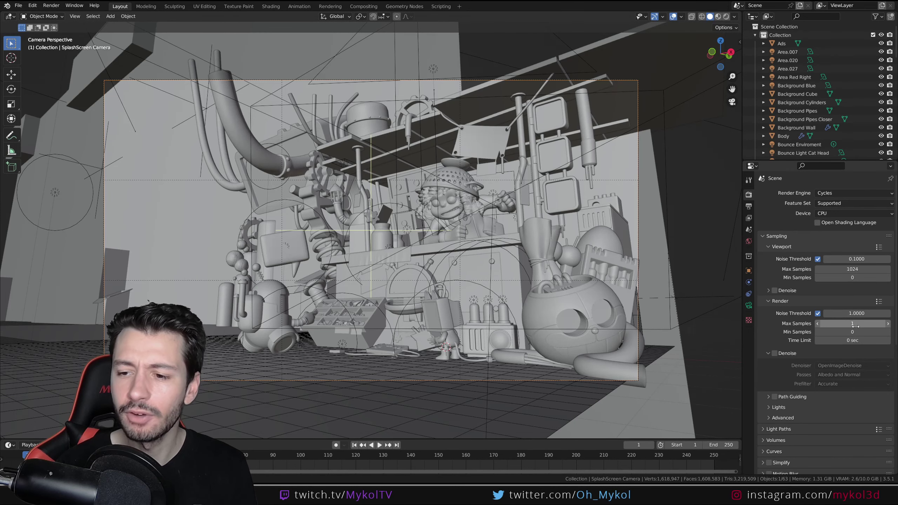
key("ctrl+z")
key("F12")
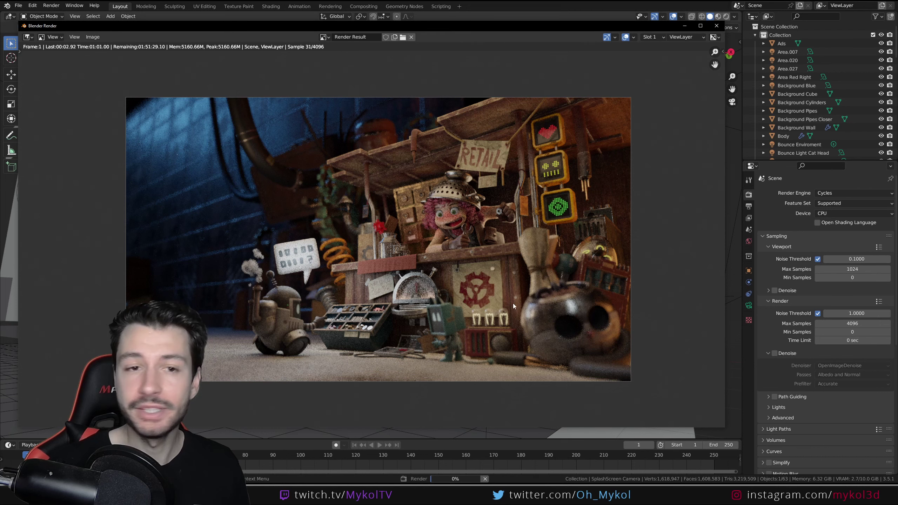
- Cancel the 4096-sample Junk Shop render about a minute in, keeping the partial image
key("Escape")
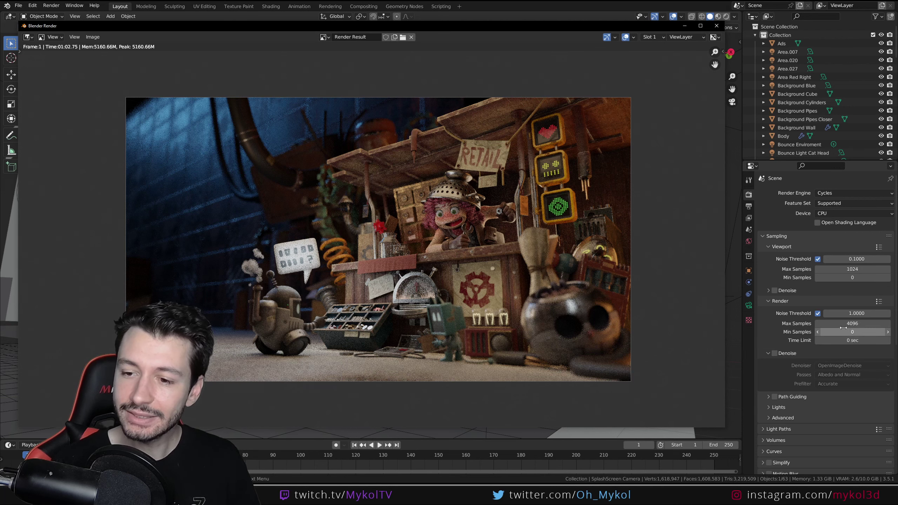
- Disable the render noise threshold, set render samples to 100, and start the render
left_click(818, 314)
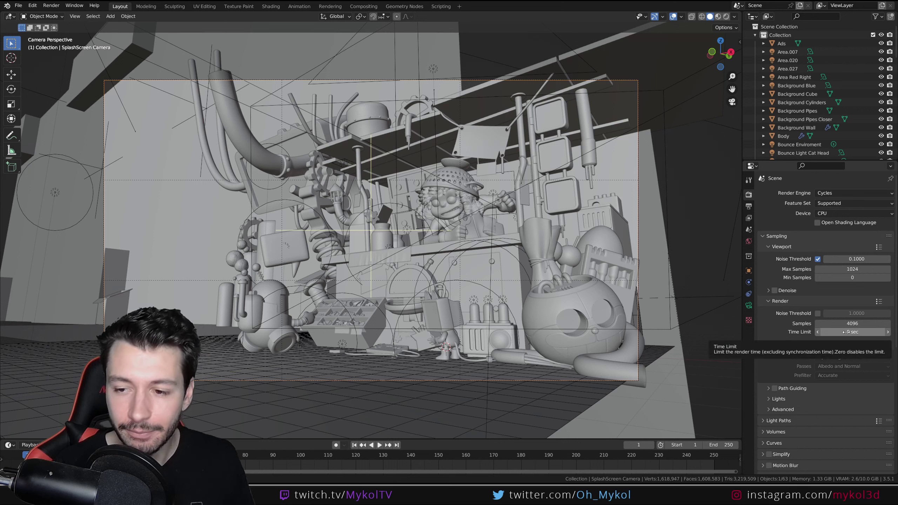
left_click(845, 323)
type("100")
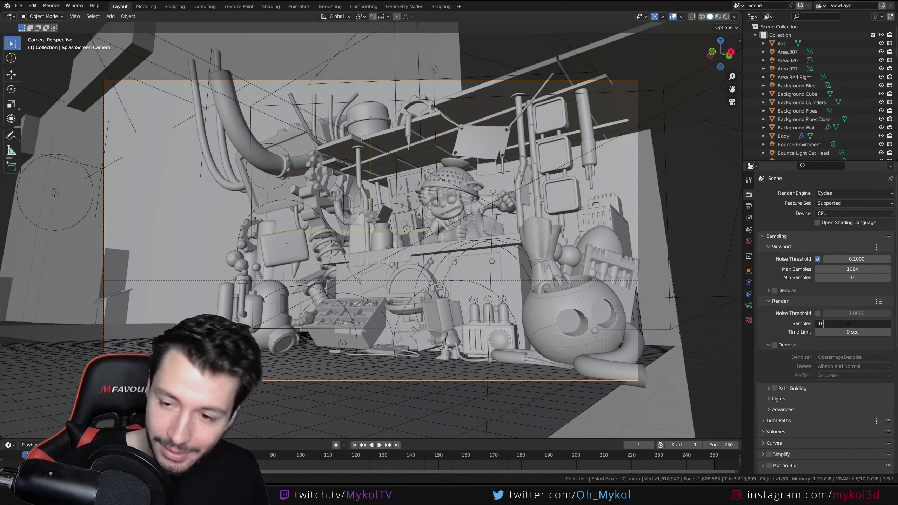
key("Return")
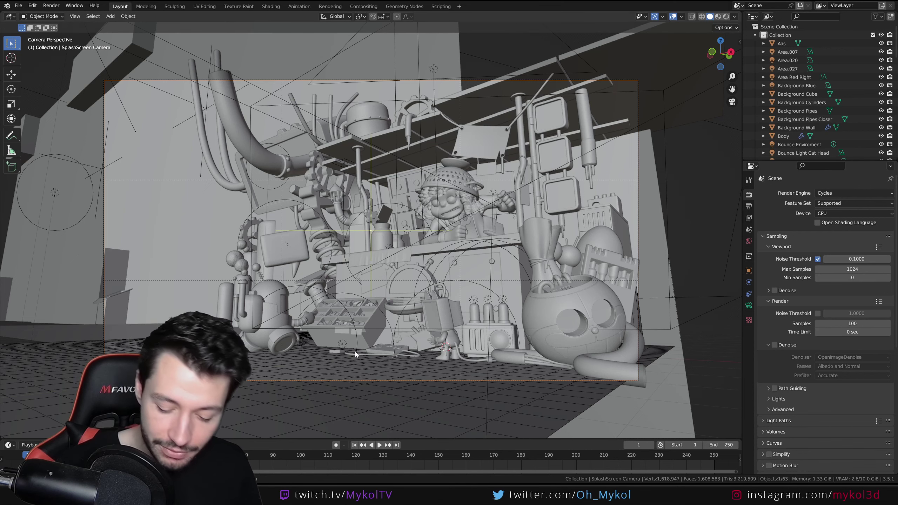
key("F12")
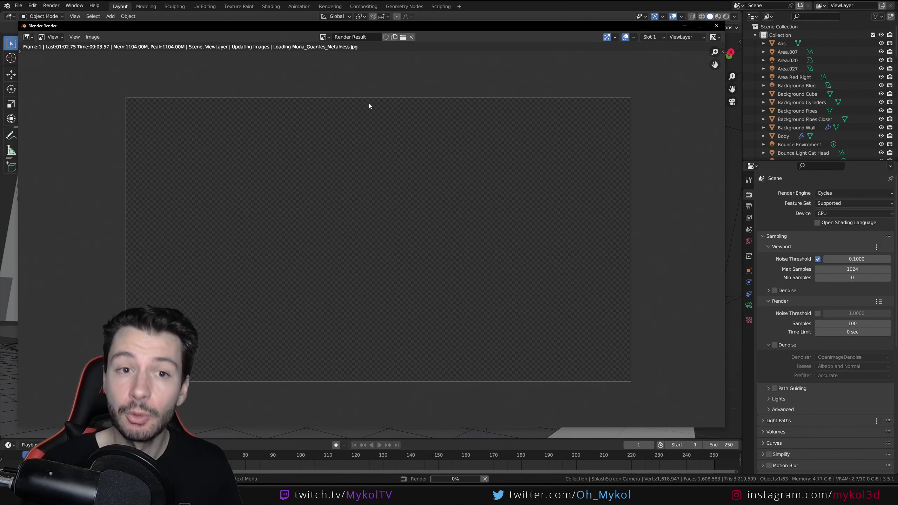
left_click_drag(442, 23, 478, 21)
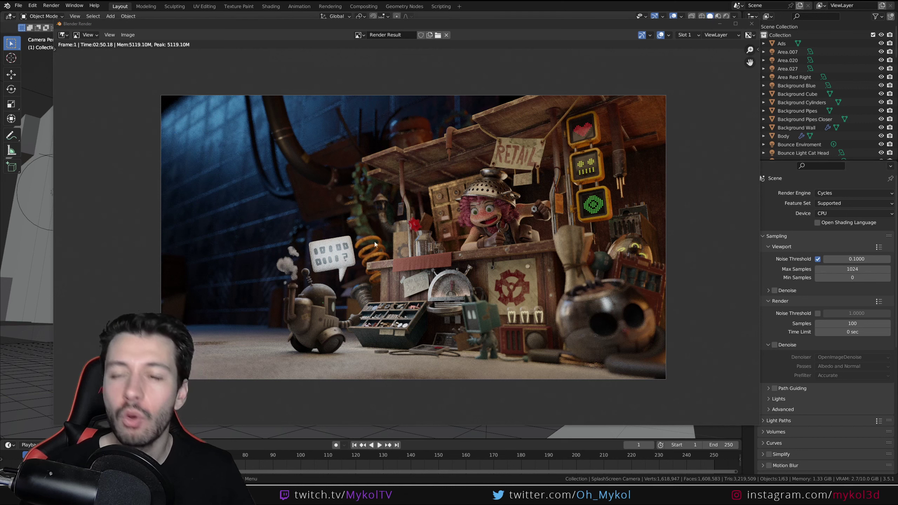
- Rename the first render slot to 'Default' in the render window's side panel
left_click(756, 49)
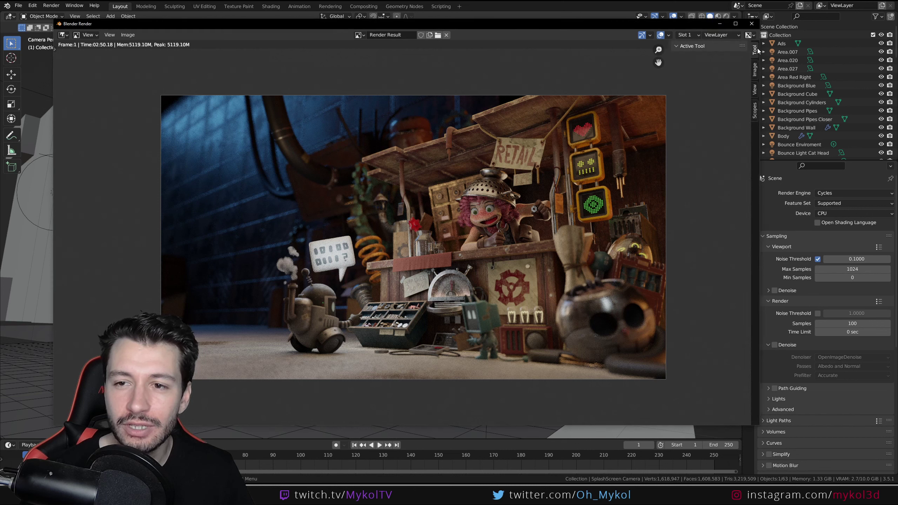
left_click(695, 82)
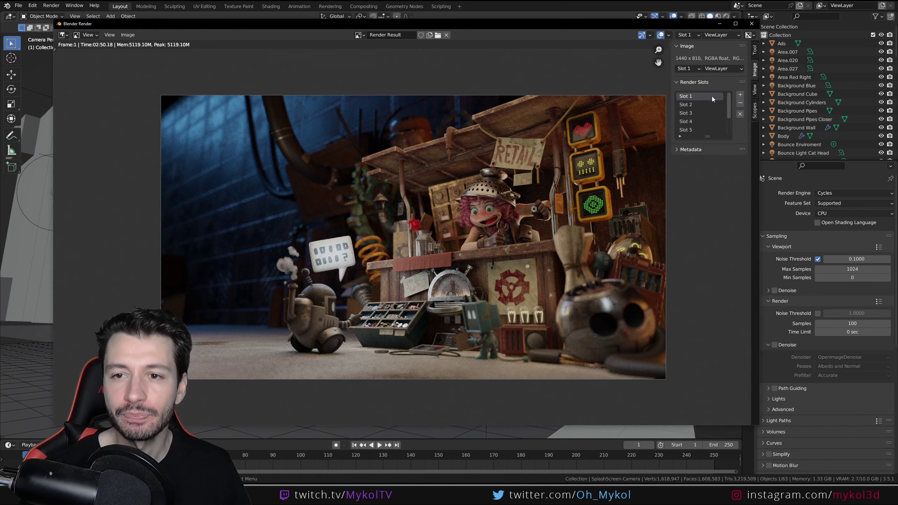
double_click(693, 96)
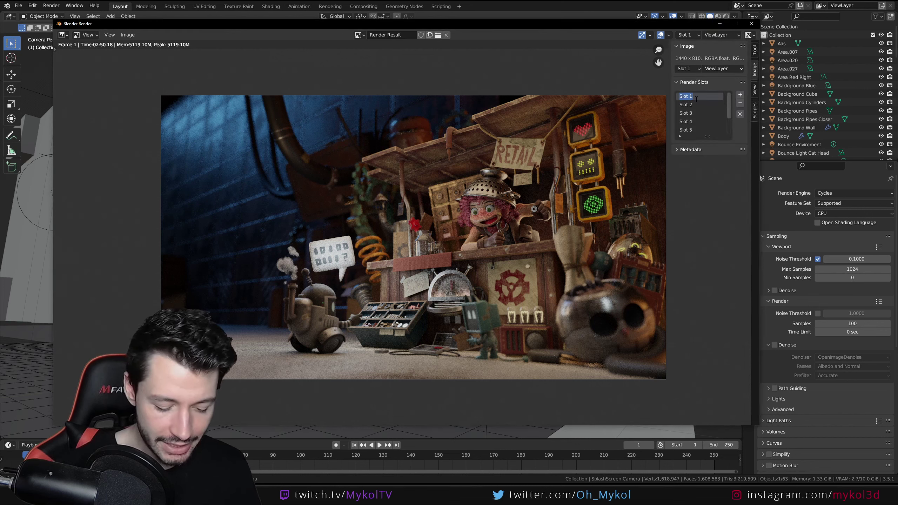
type("Default")
key("Return")
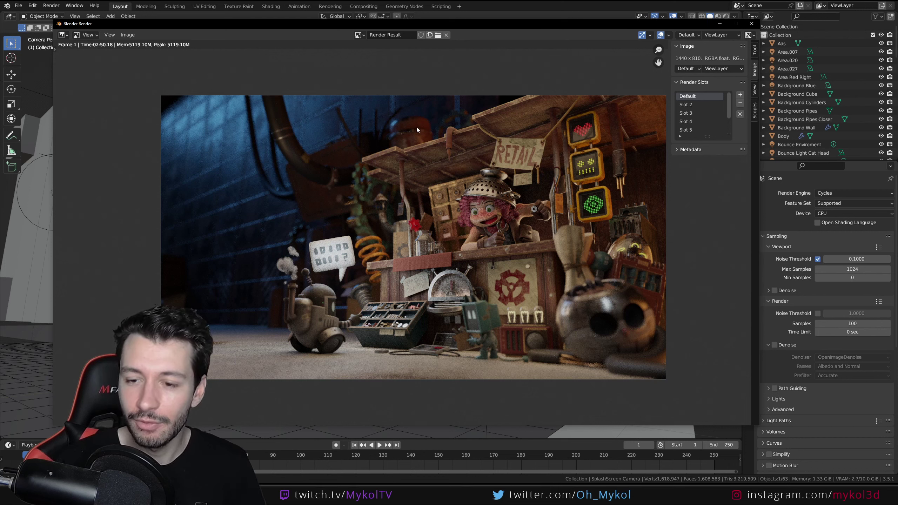
- Scroll Render Properties down to the Performance section with Auto-Detect threads and 2048 tiles
scroll(796, 287, "down", 2)
scroll(803, 291, "down", 3)
scroll(805, 294, "down", 6)
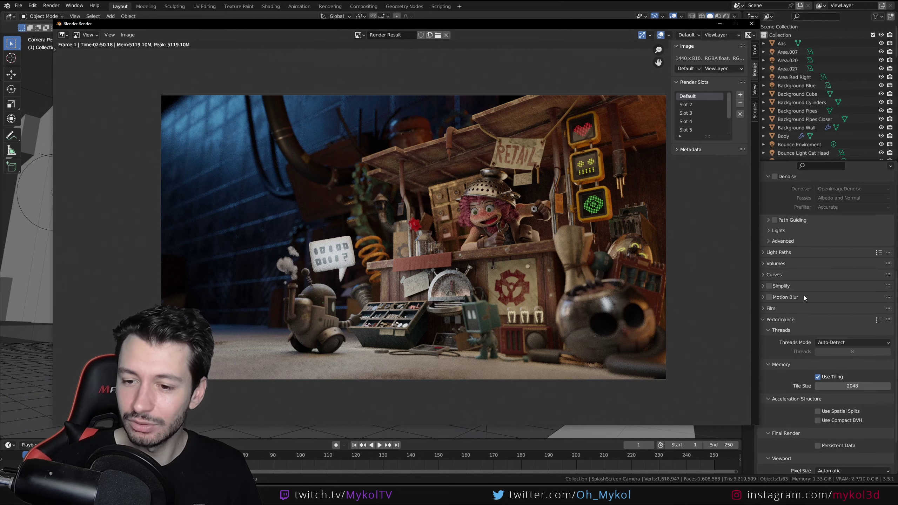
scroll(805, 294, "down", 3)
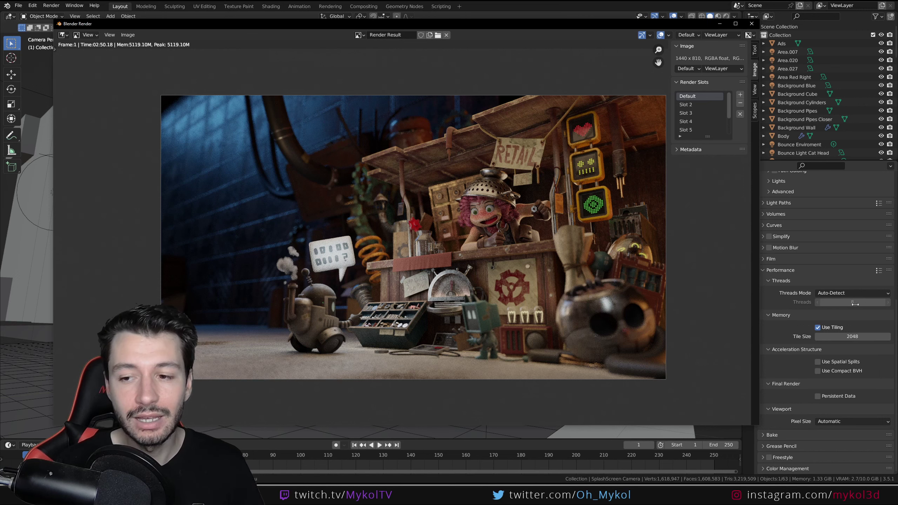
- Keep the Threads Mode on Auto-Detect
left_click(833, 302)
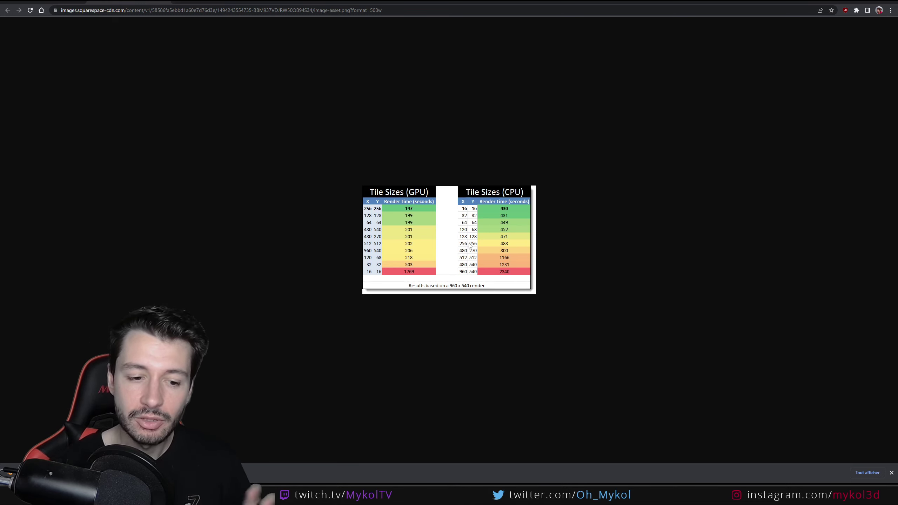
- Return to Blender's render window and rename Slot 2 to 'CPU Tiles'
left_click(233, 457)
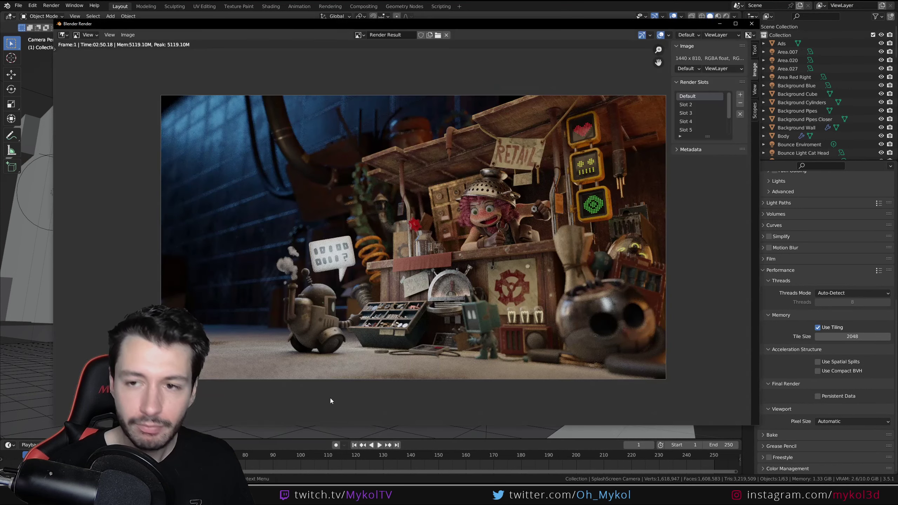
left_click(234, 456)
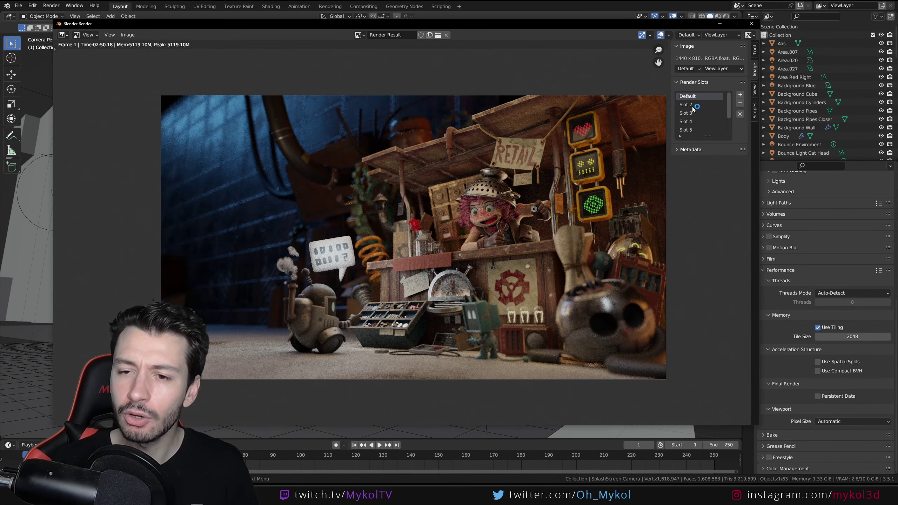
left_click(691, 107)
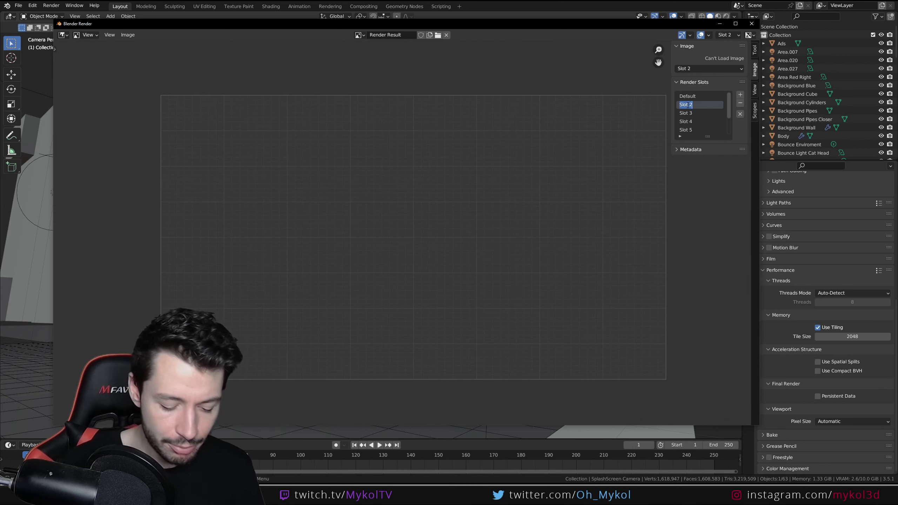
type("CPU")
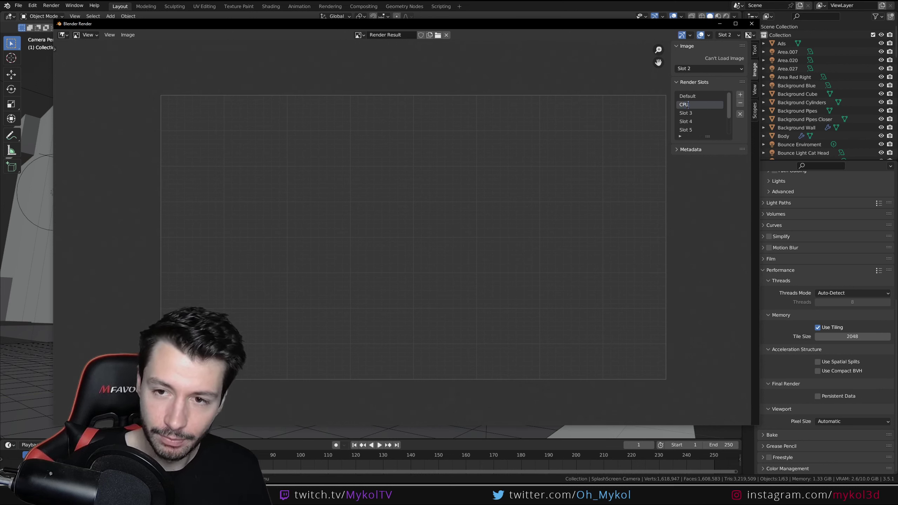
type(" Tiles")
key("Return")
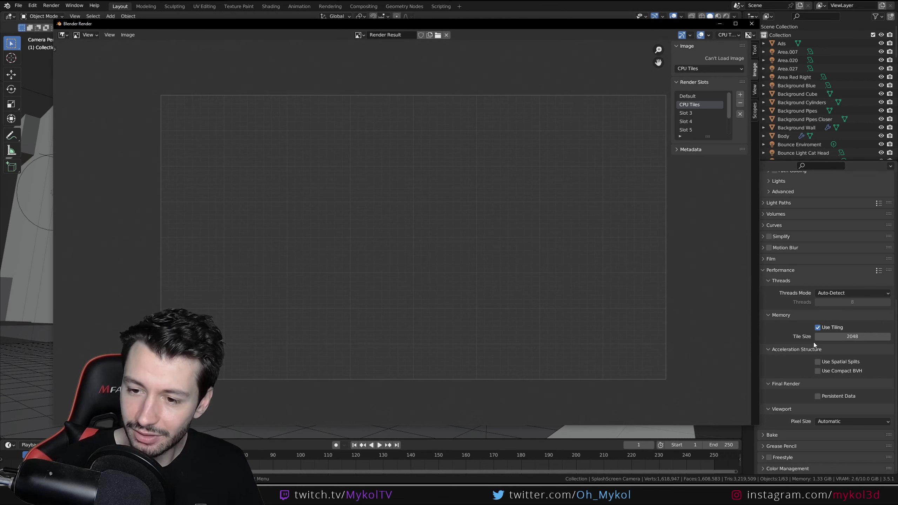
- Set the render tile size to 256
left_click(835, 337)
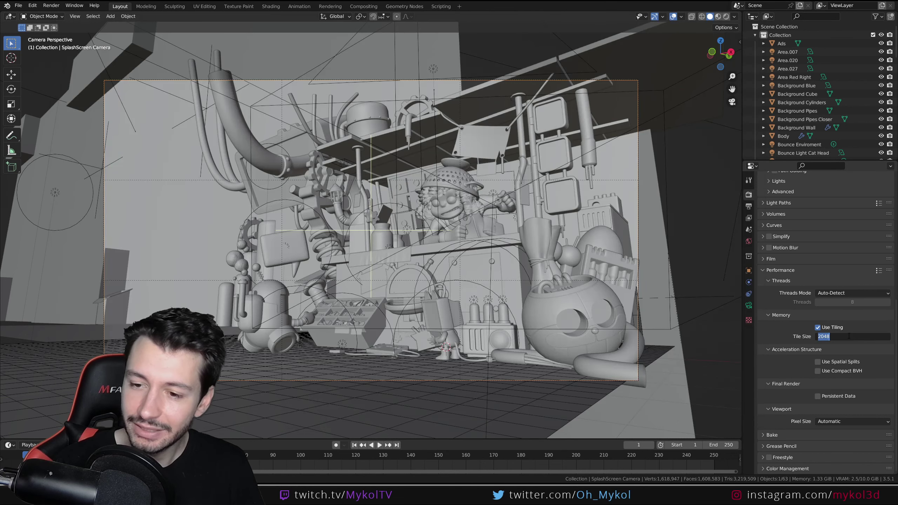
type("256")
key("Return")
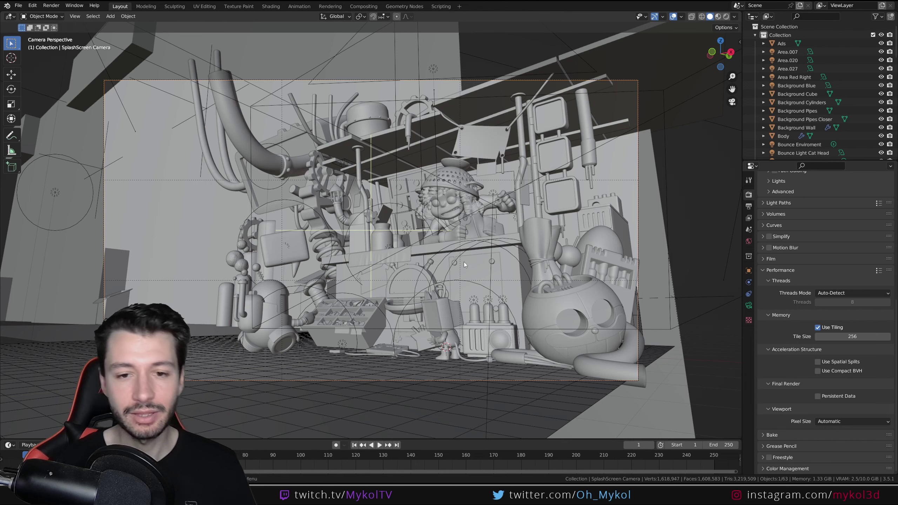
- Render the Junk Shop scene on the CPU with 256 tiles into the CPU Tiles slot
key("F12")
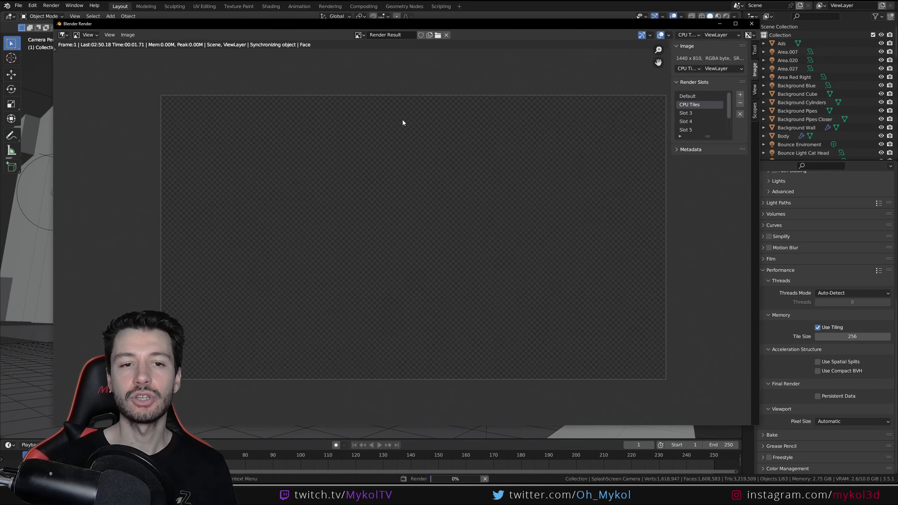
left_click_drag(395, 24, 430, 21)
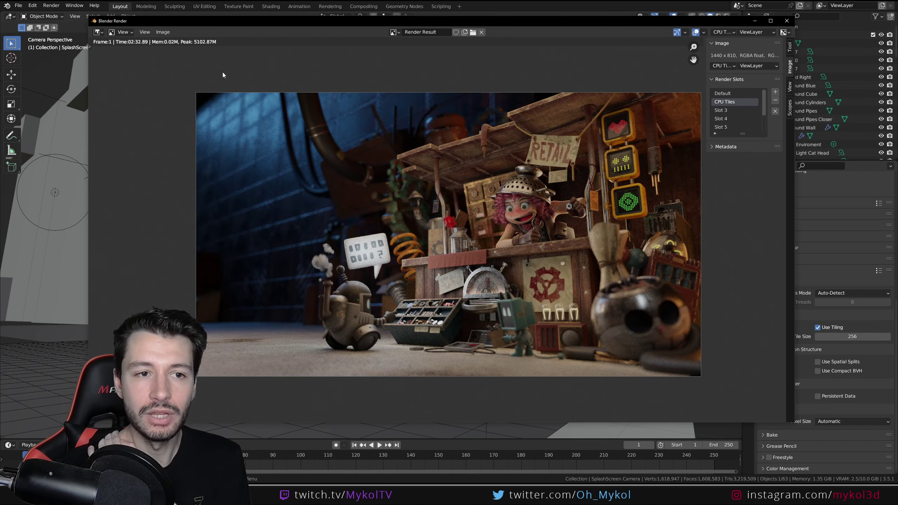
- Compare the Default slot render against the 02:32.89 CPU Tiles render
left_click(725, 92)
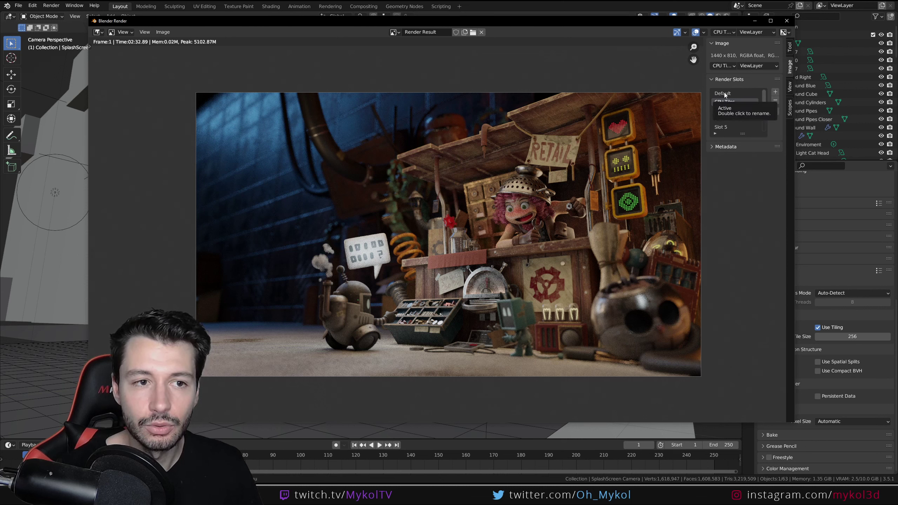
left_click(728, 103)
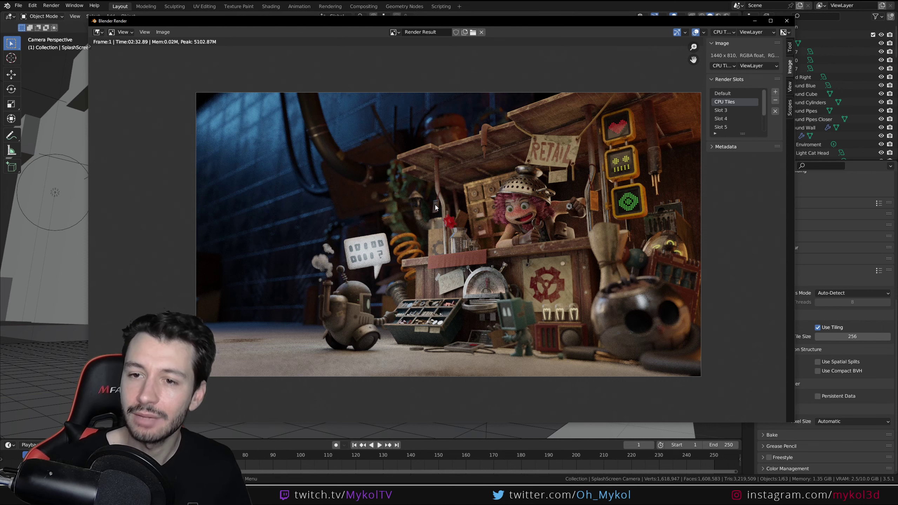
- Switch to the empty Slot 3 and set Cycles render devices to CUDA in Preferences
left_click(722, 110)
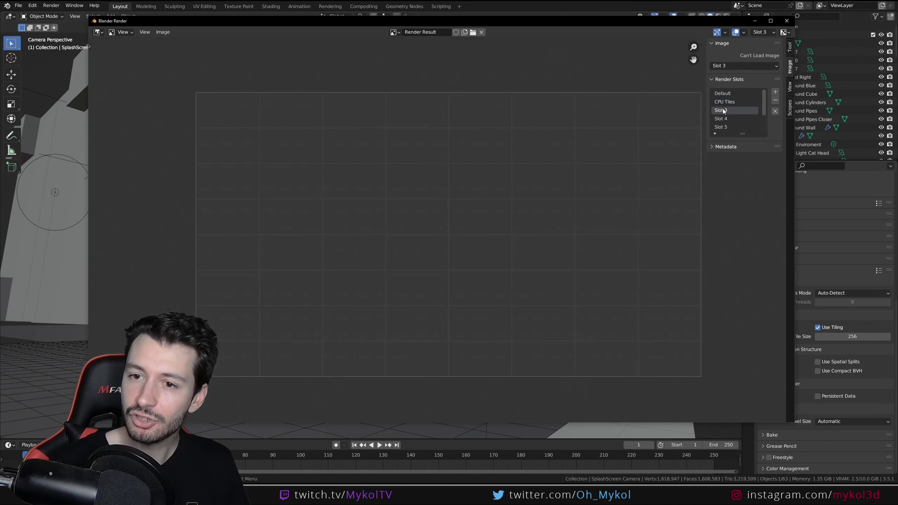
mouse_move(582, 18)
left_mouse_down()
mouse_move(544, 41)
mouse_move(562, 71)
left_mouse_up()
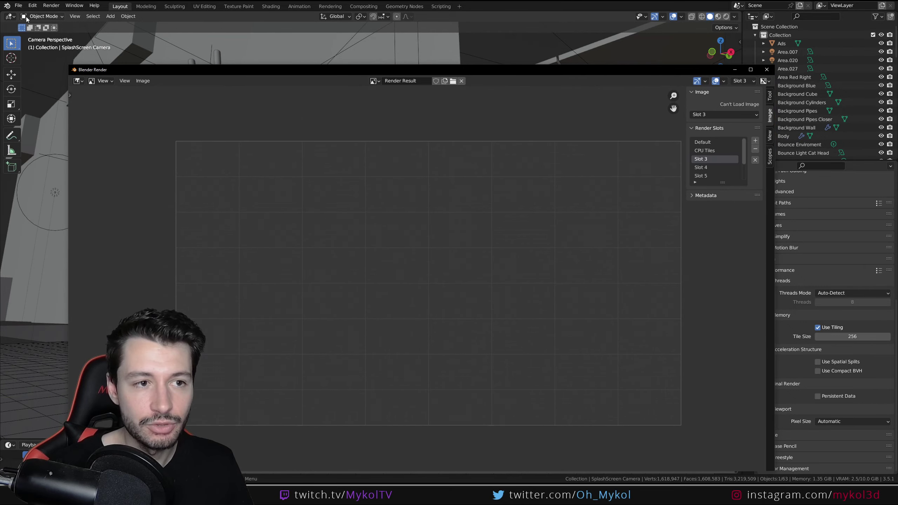
left_click(32, 6)
left_click(64, 125)
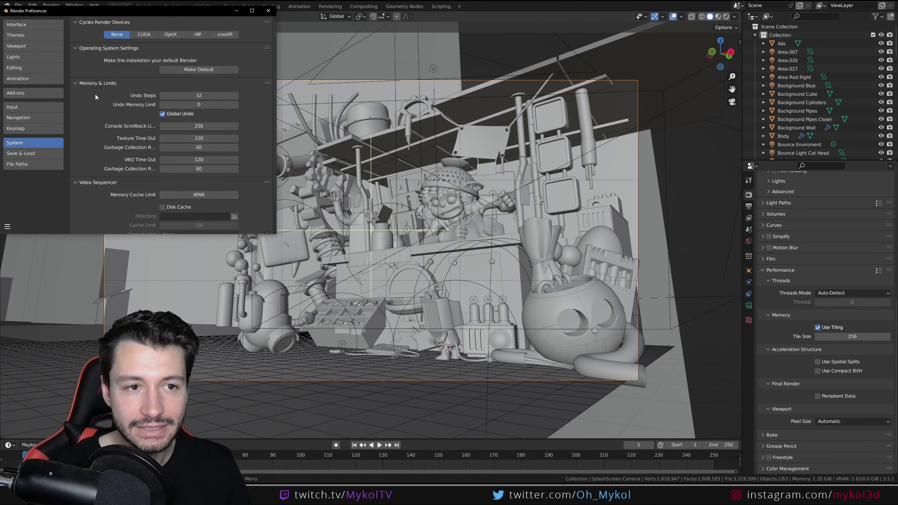
left_click(150, 34)
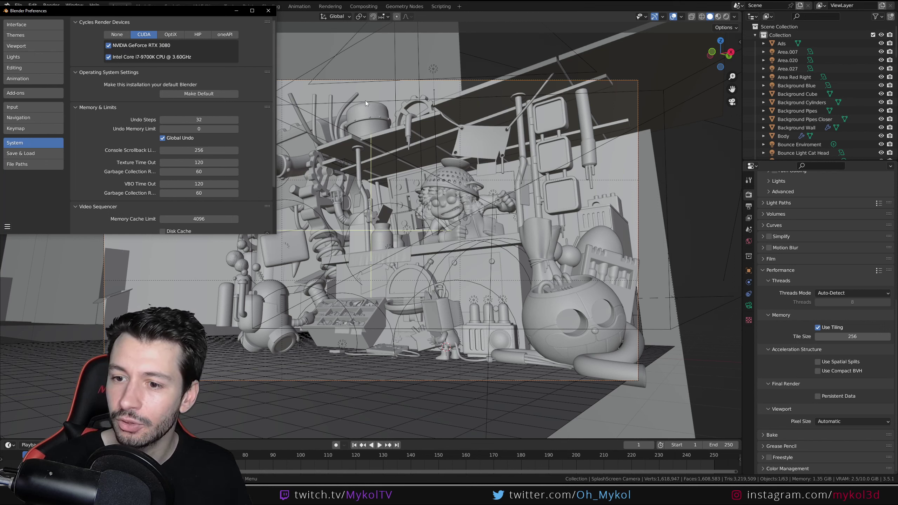
- Set the scene's render Device to GPU Compute and bring the render window back
scroll(775, 263, "up", 5)
scroll(780, 260, "up", 5)
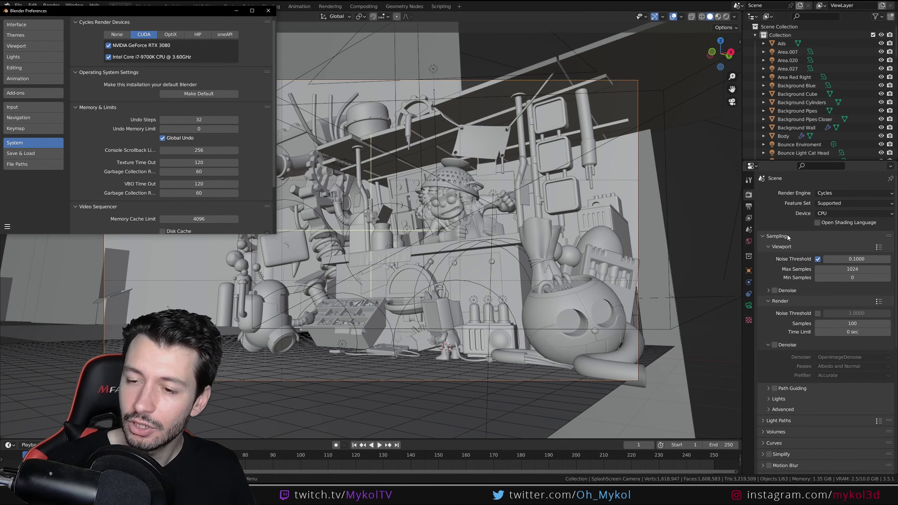
left_click(838, 212)
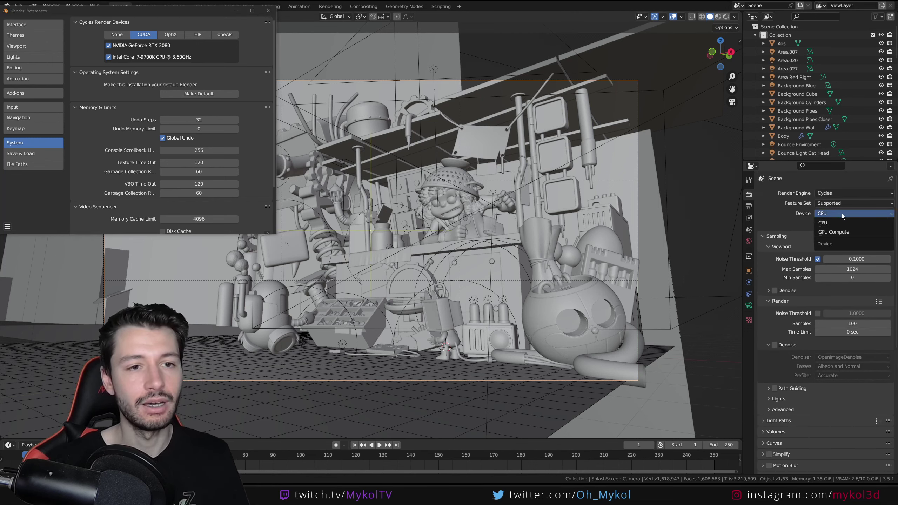
left_click(838, 232)
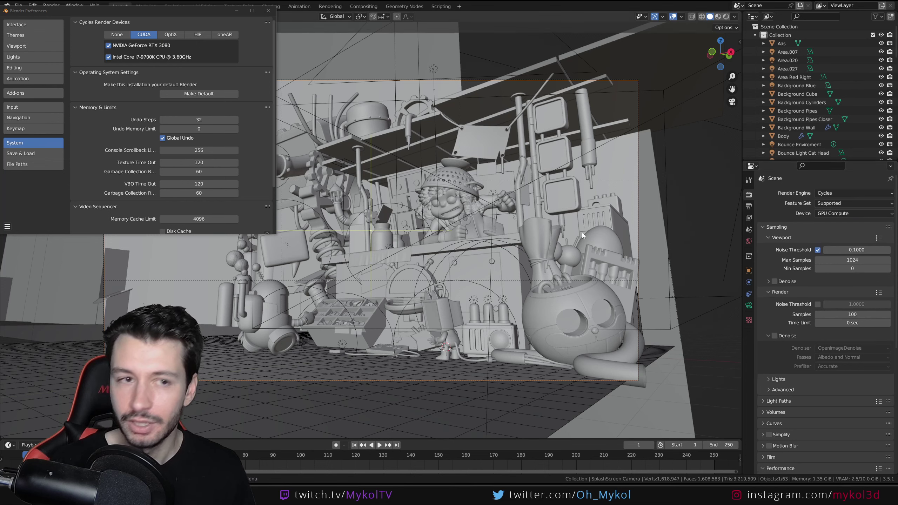
left_click_drag(197, 11, 408, 69)
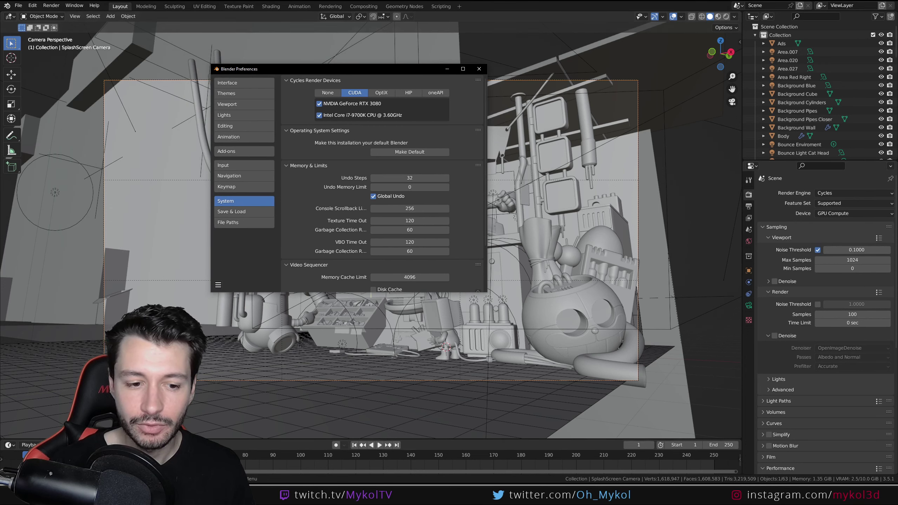
key("F12")
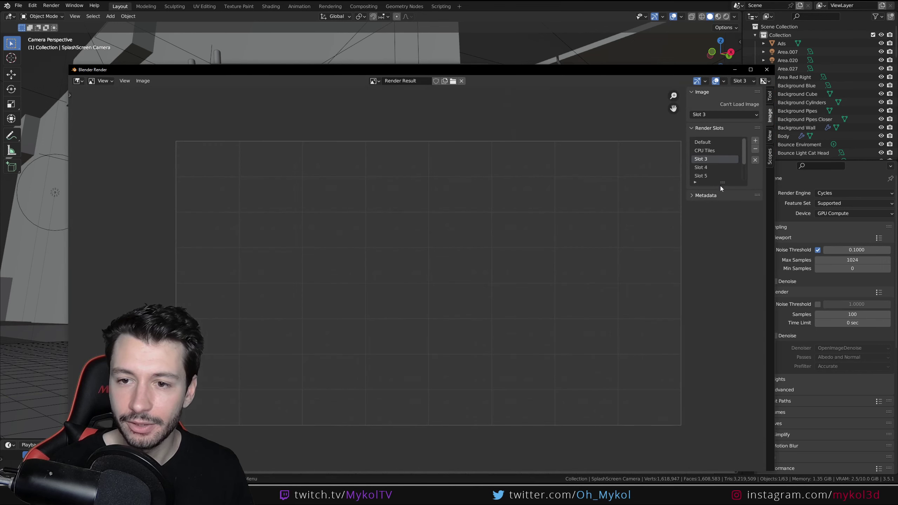
- Rename Slot 3 to 'CUDA Tiles' and launch the GPU Compute render into it
double_click(705, 162)
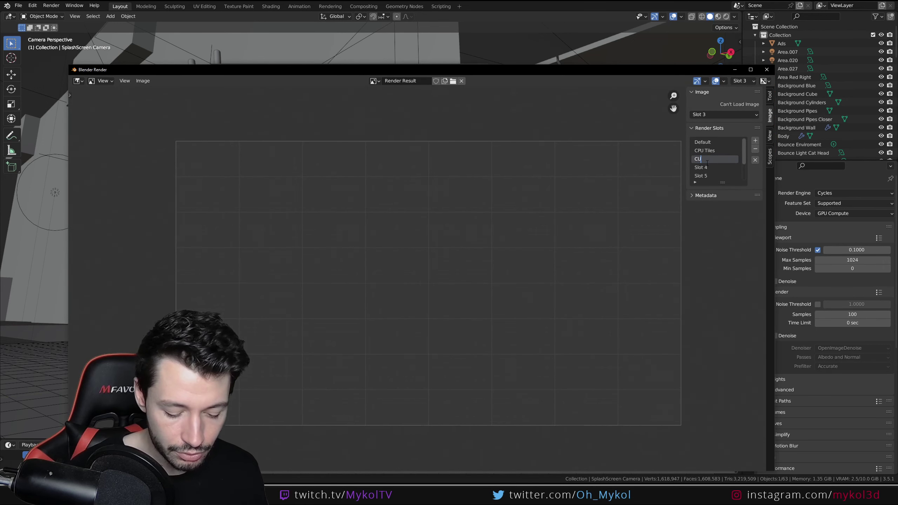
type("CUDA Tiles")
key("Return")
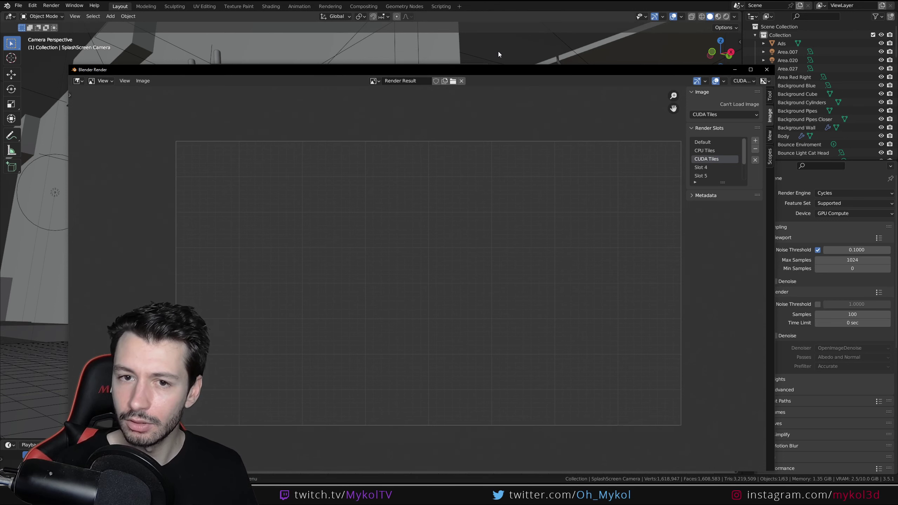
key("F12")
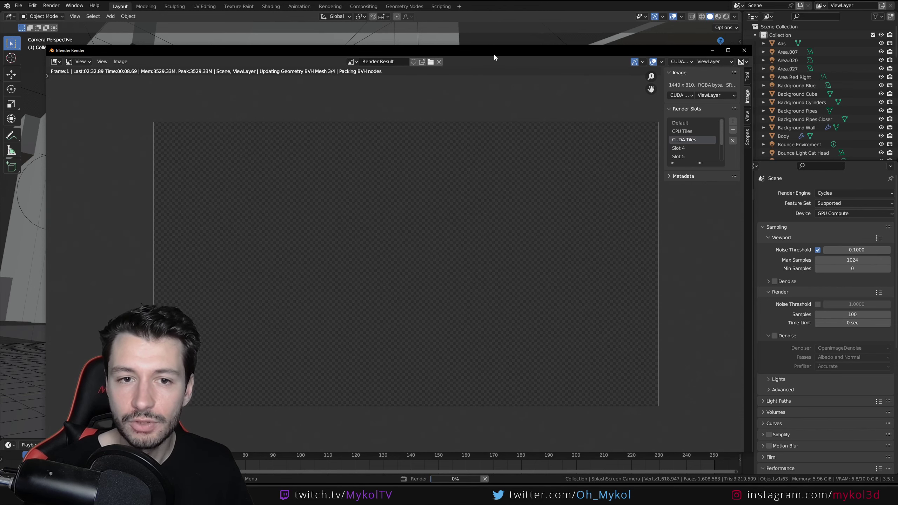
- Move the render window aside while the CUDA Tiles render finishes in 00:35.62
left_click_drag(495, 56, 532, 49)
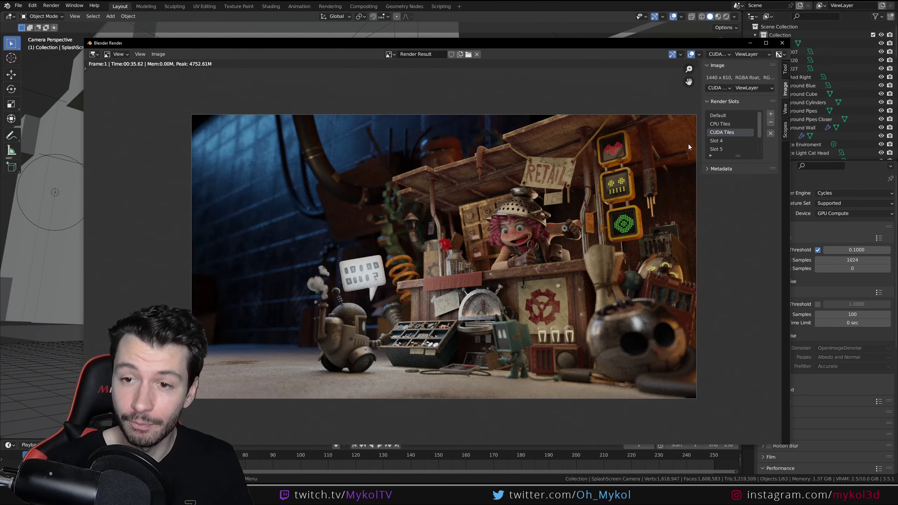
- Rename render Slot 4 to 'CUDA CPU GPU'
double_click(723, 139)
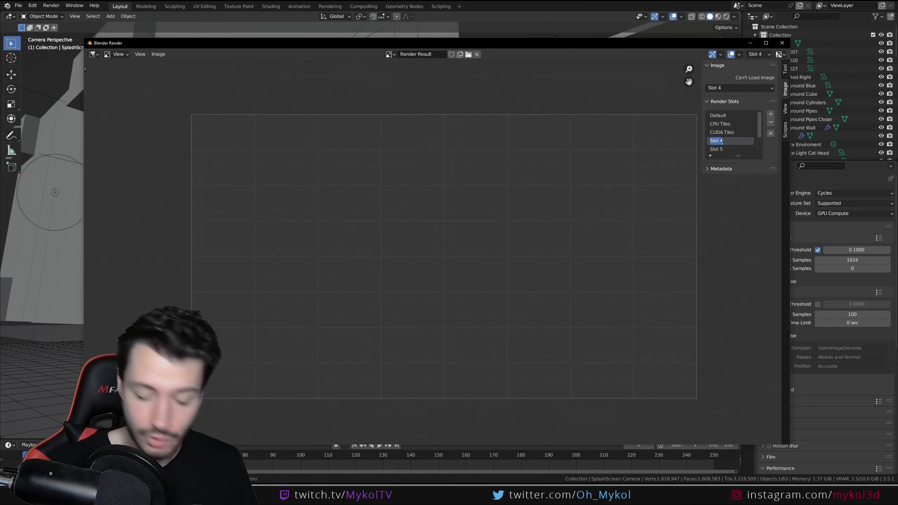
type("CUDA")
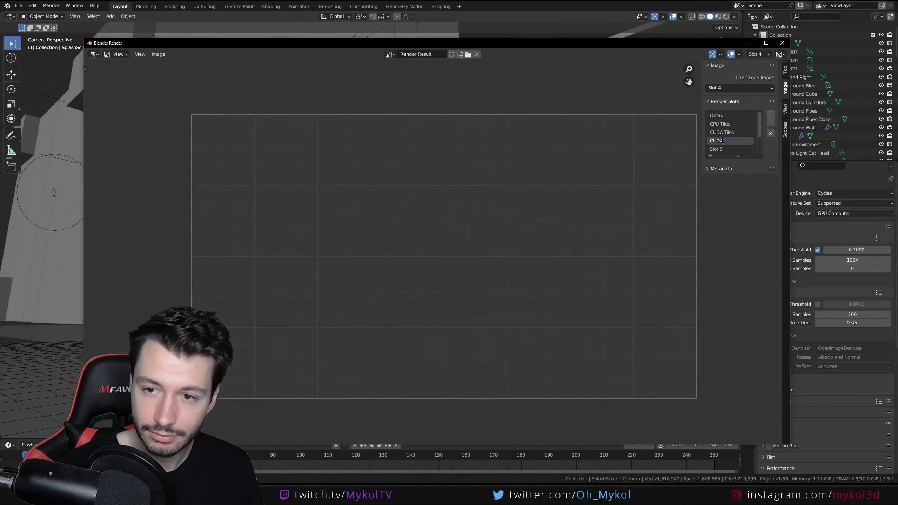
type(" CPU")
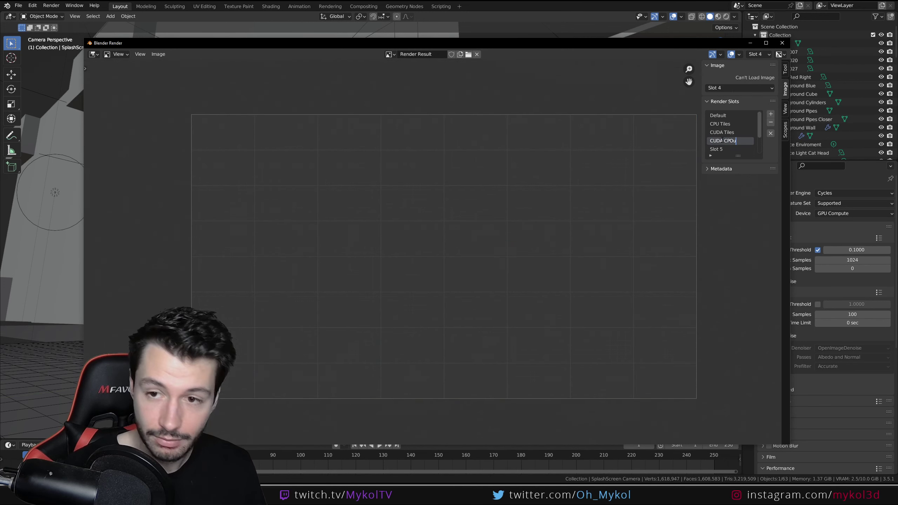
type(" GPU")
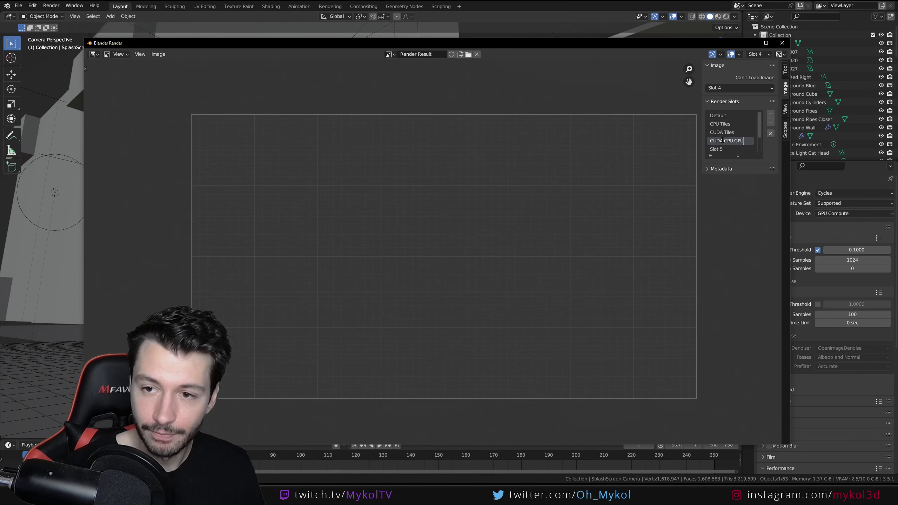
key("Return")
- Set the render tile size back to 2048 and bring the render window back up
mouse_move(616, 45)
left_mouse_down()
mouse_move(535, 42)
mouse_move(559, 43)
left_mouse_up()
scroll(821, 371, "down", 5)
scroll(820, 371, "down", 5)
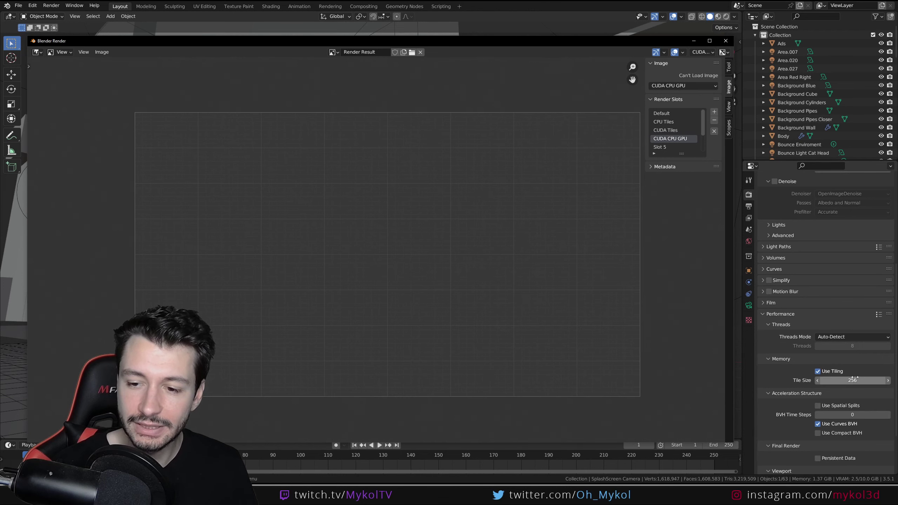
key("F11")
type("2048")
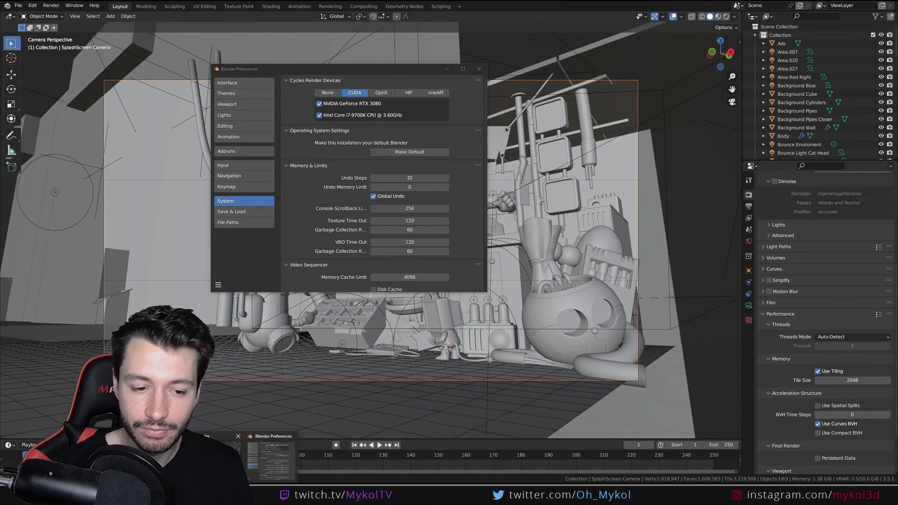
key("F11")
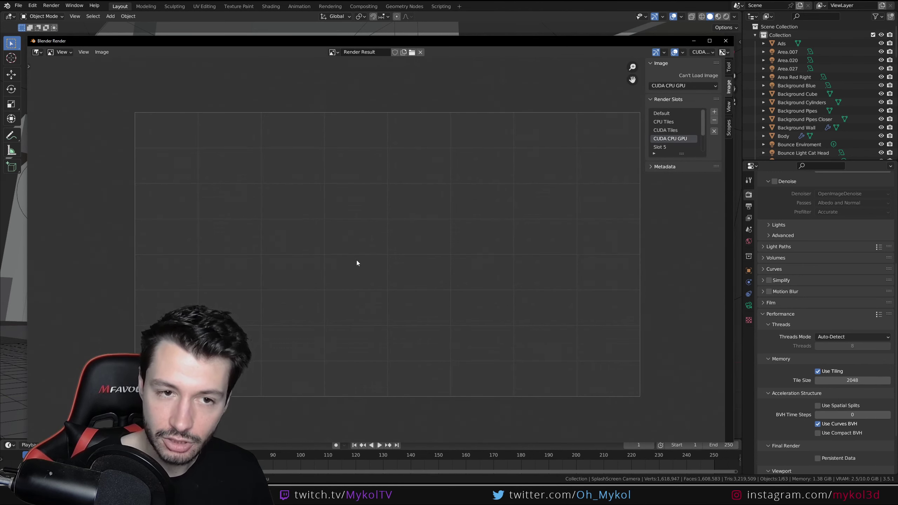
- Render the Junk Shop into the CUDA CPU GPU slot, finishing in 00:29.00
key("F12")
left_click_drag(484, 41, 521, 33)
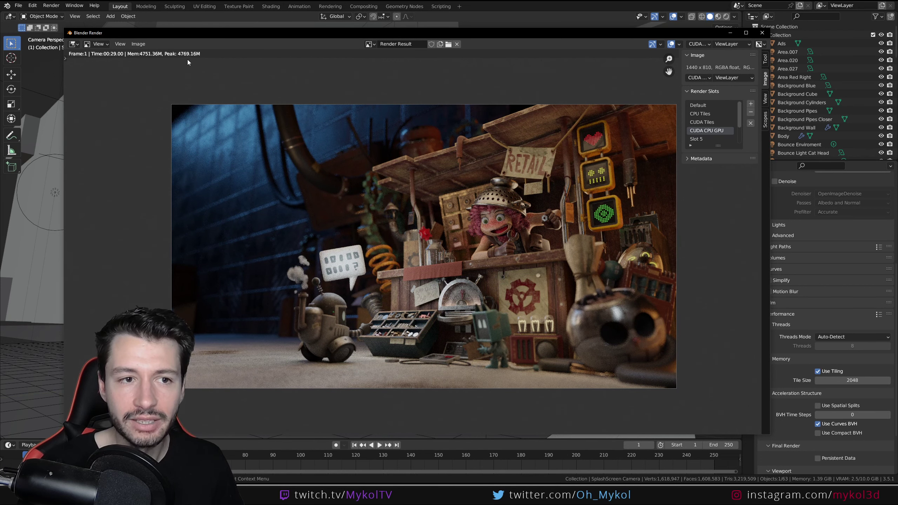
left_click(706, 123)
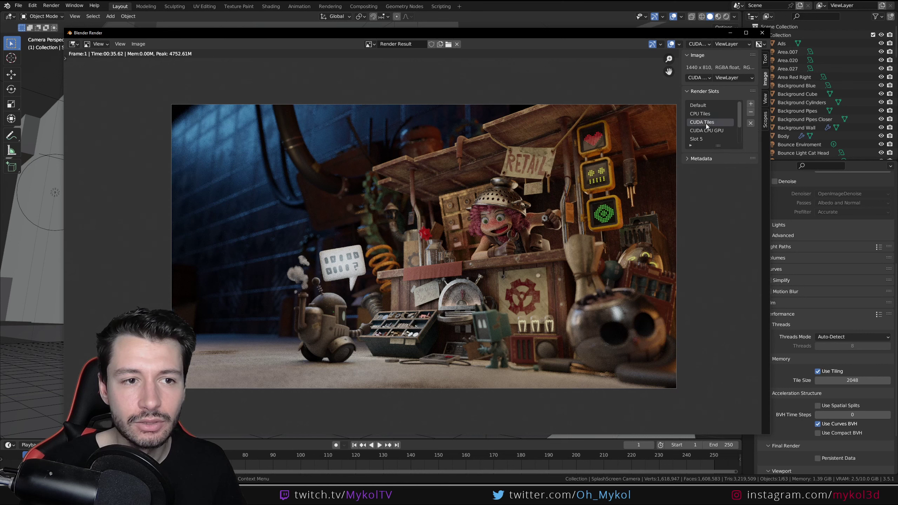
- Compare the CPU Tiles, CUDA Tiles and CUDA CPU GPU renders, ending on empty Slot 5
left_click(703, 116)
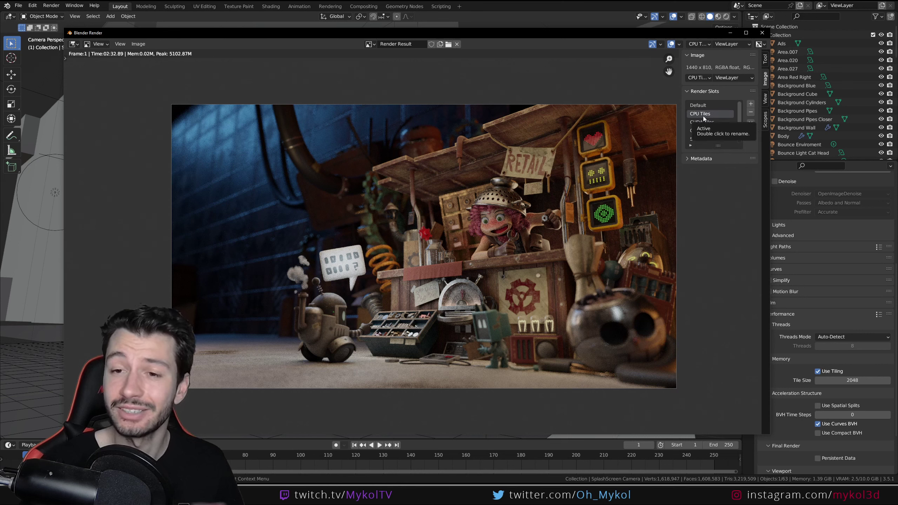
left_click(708, 123)
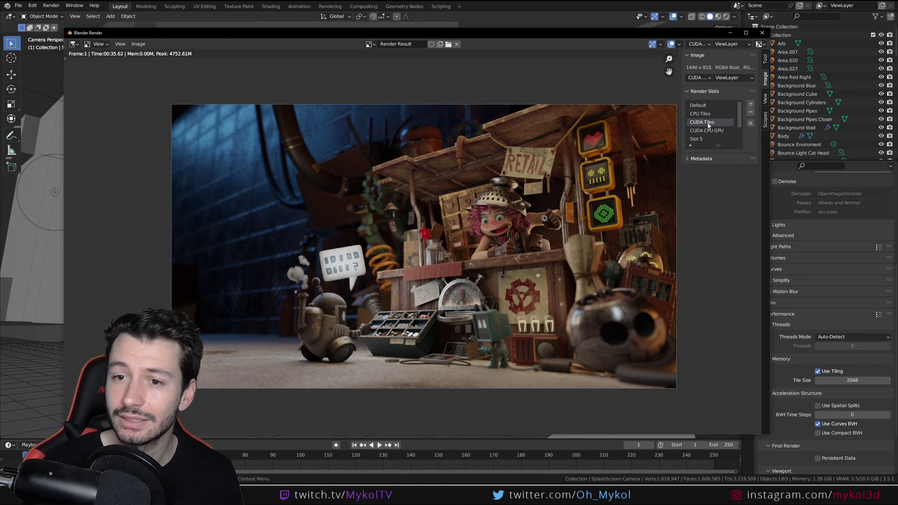
left_click(710, 132)
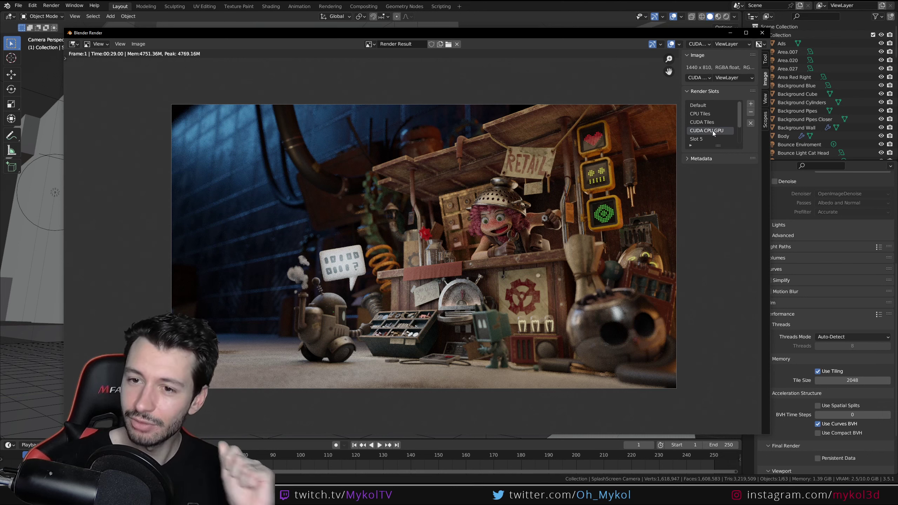
scroll(711, 131, "down", 3)
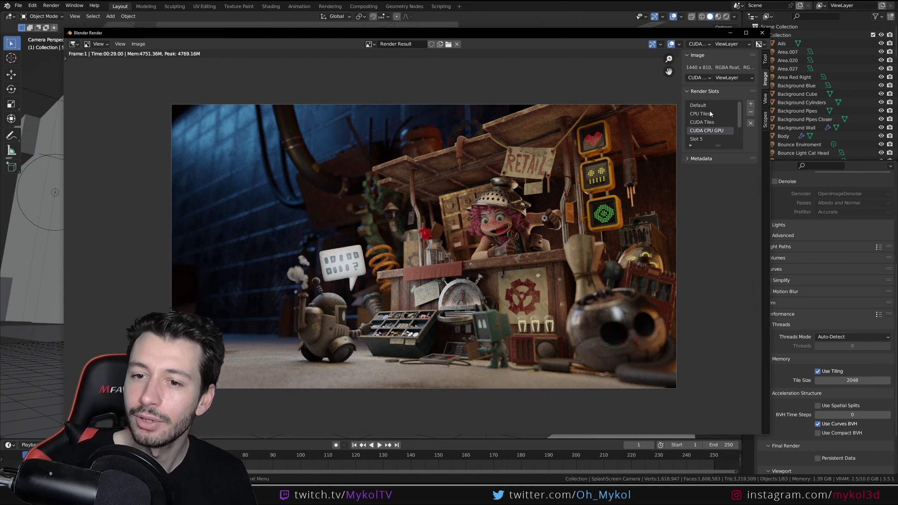
scroll(712, 131, "up", 1)
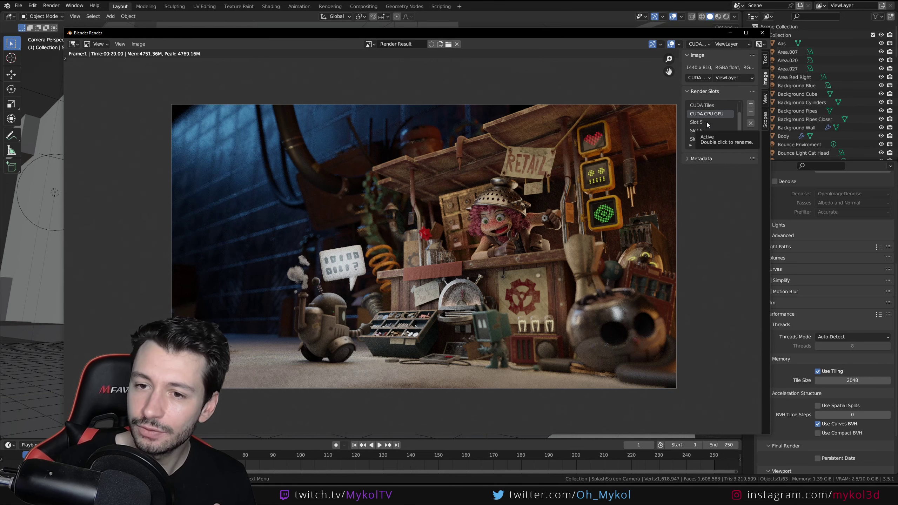
left_click(706, 122)
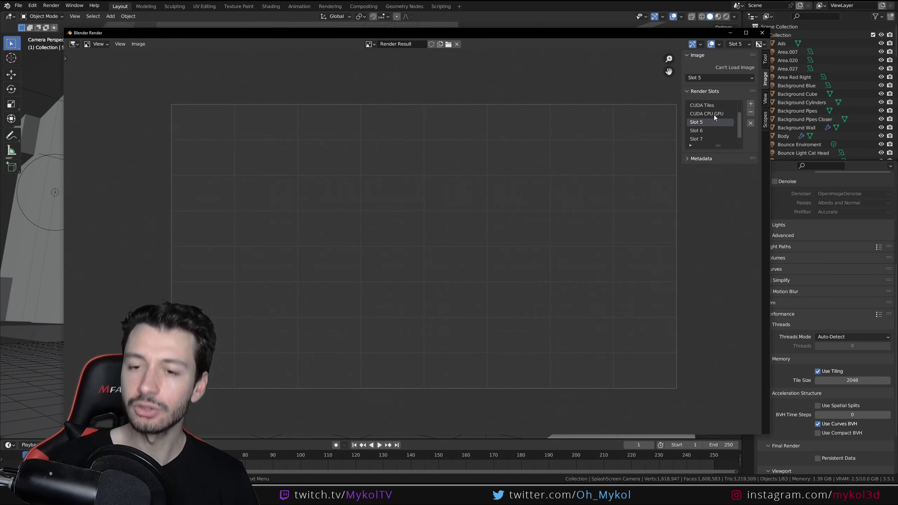
left_click(715, 113)
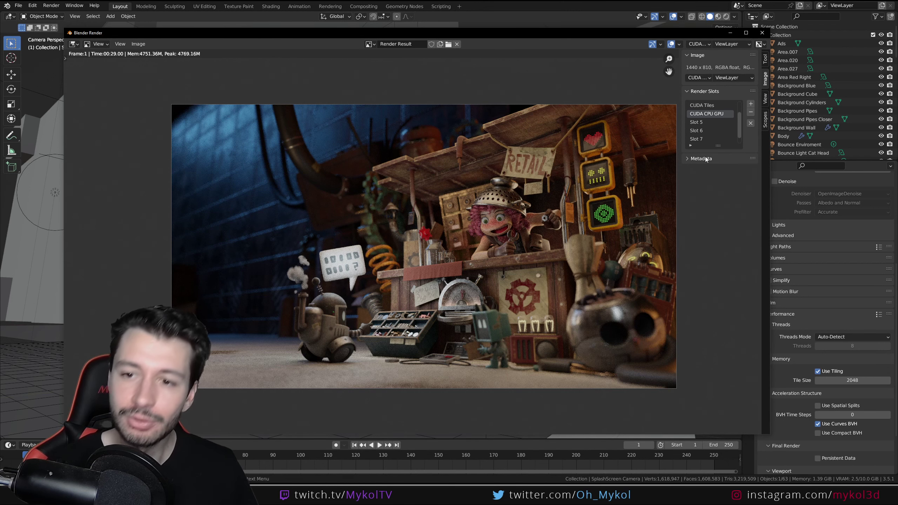
left_click(702, 124)
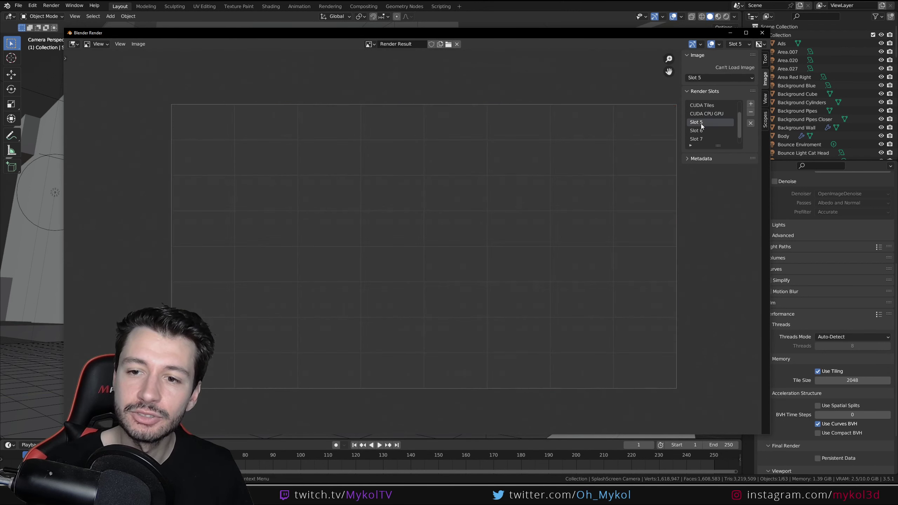
- In Preferences > System, uncheck the Intel CPU as a CUDA render device
left_click(32, 5)
left_click(53, 124)
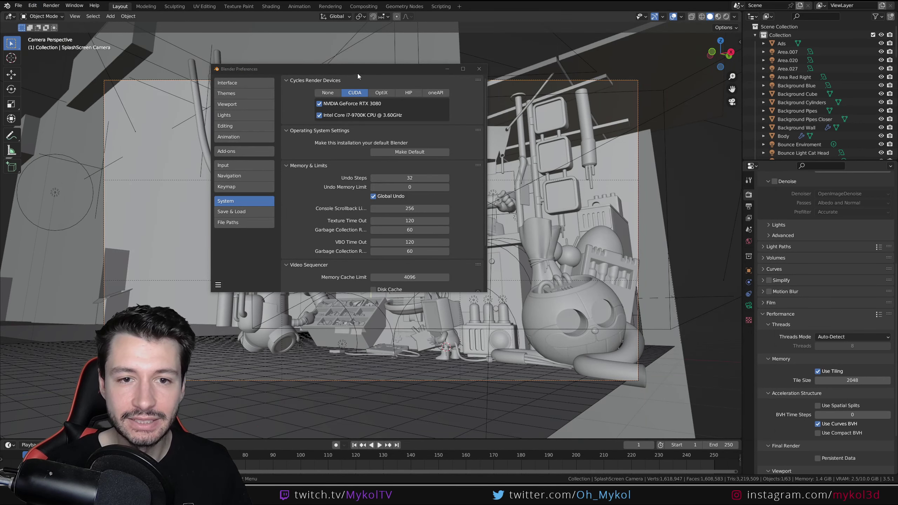
left_click_drag(358, 74, 323, 69)
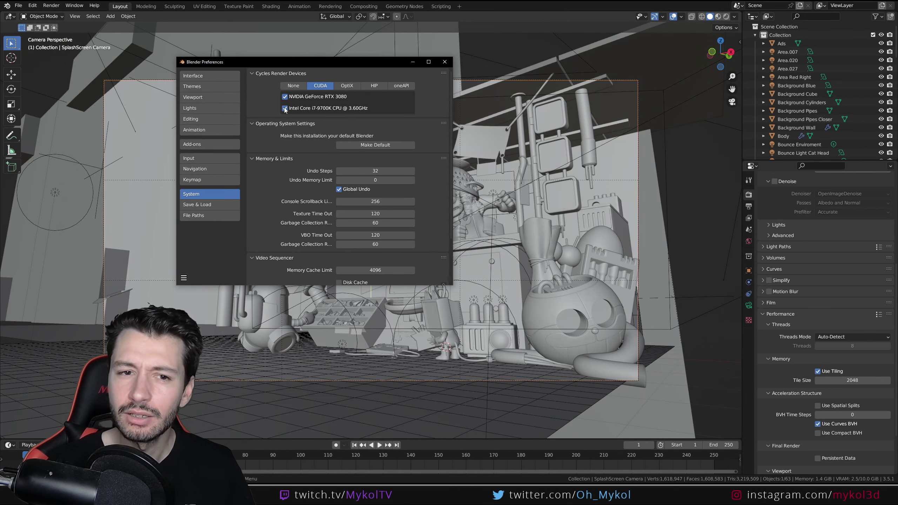
left_click(285, 109)
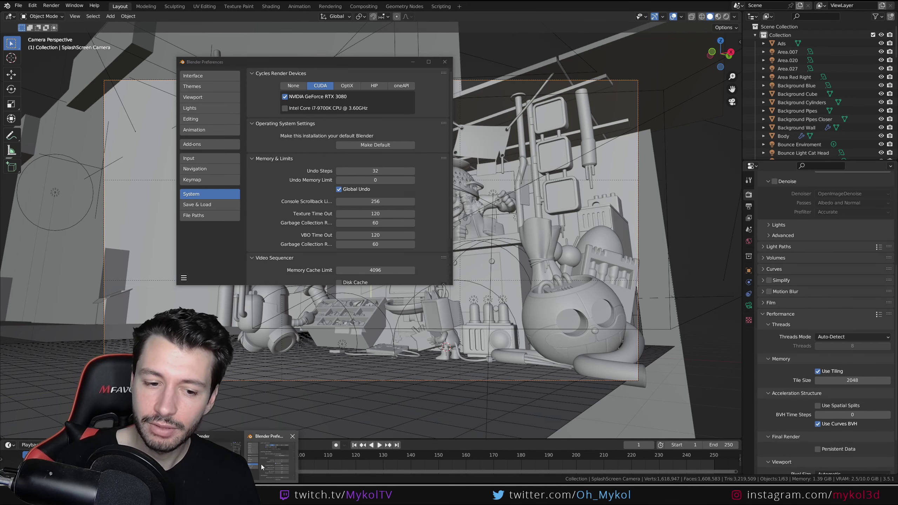
- Render the scene into empty Slot 5 using the GPU alone
key("F12")
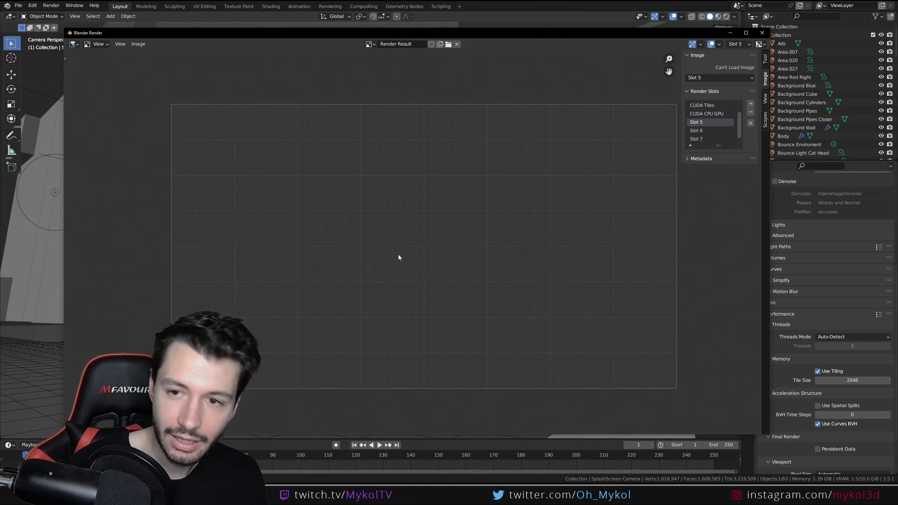
left_click(716, 115)
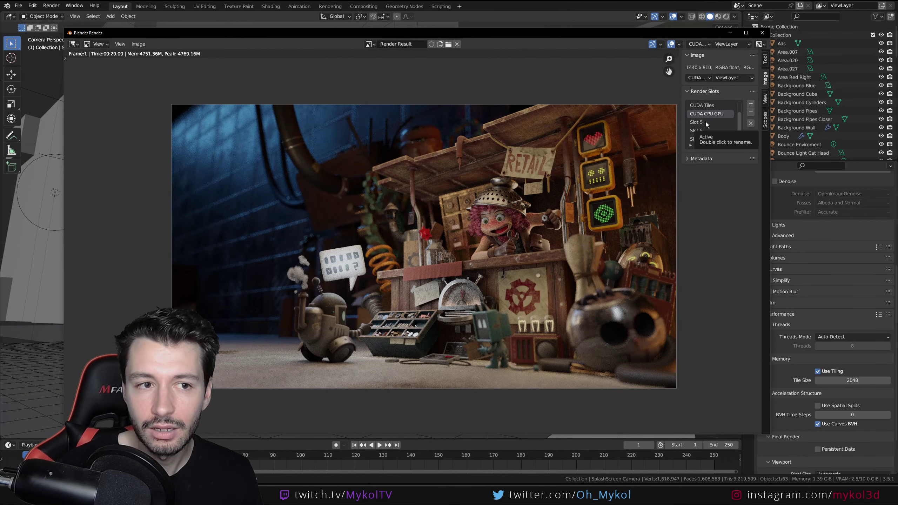
left_click(706, 122)
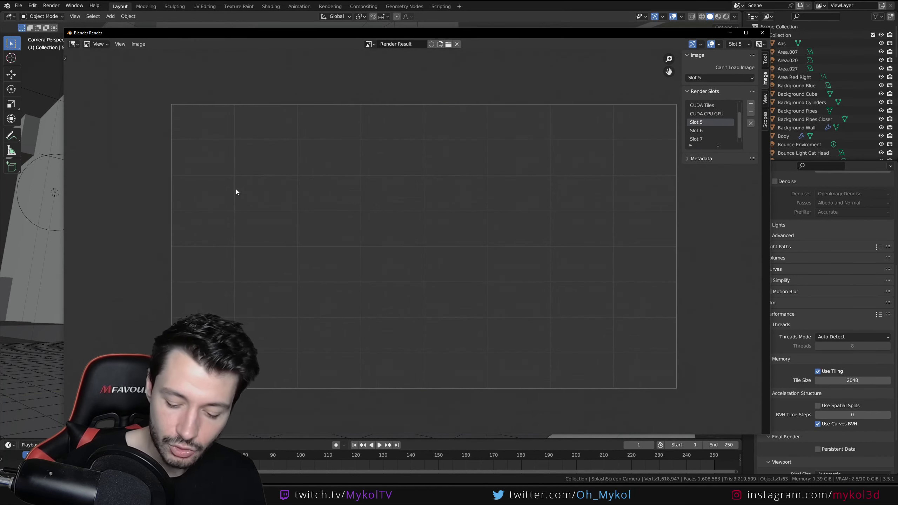
key("F12")
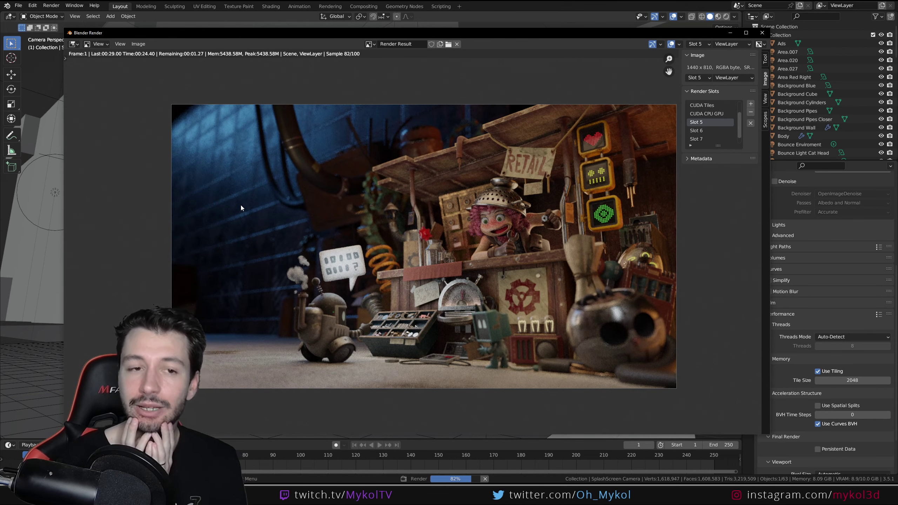
- Name Slot 5 'CUDA GPU' for the GPU-only render that took 00:25.92
double_click(709, 122)
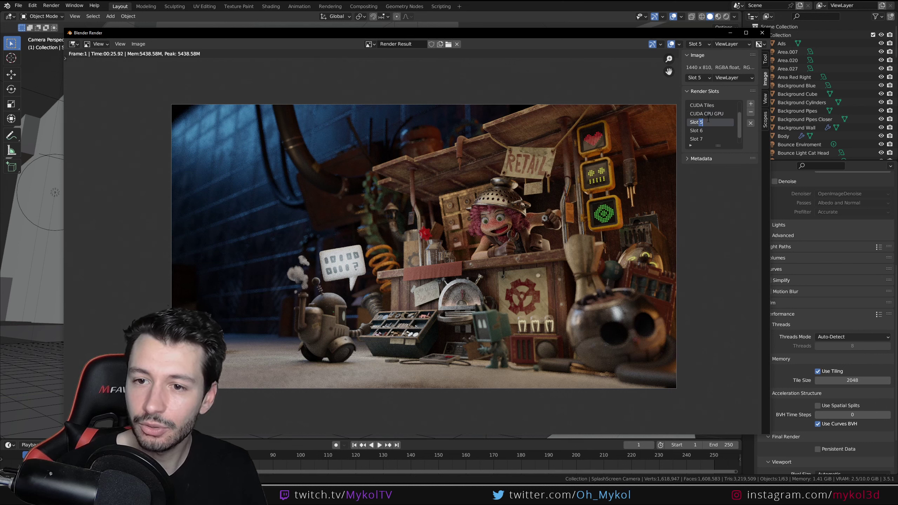
type("CUDA")
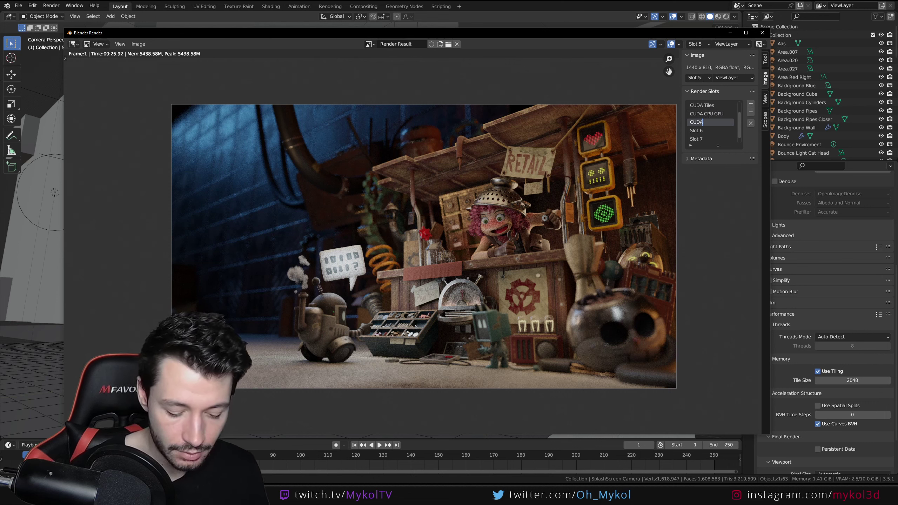
type(" GPU")
key("Return")
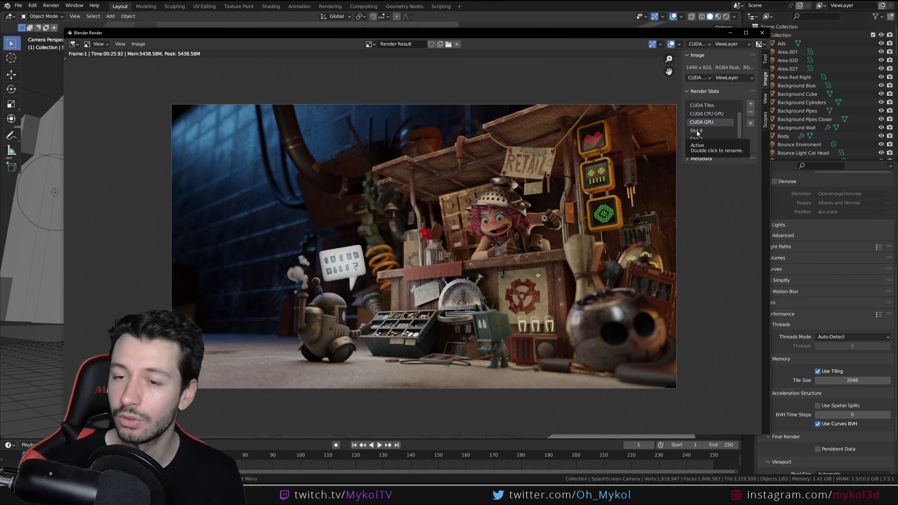
- Render the scene with OptiX into empty Slot 6, finishing in 00:14.59
left_click(704, 131)
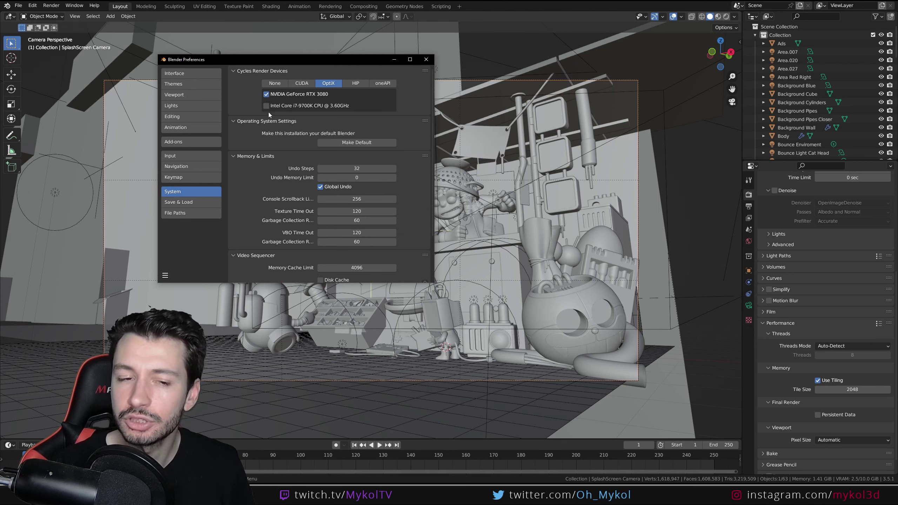
left_click(394, 59)
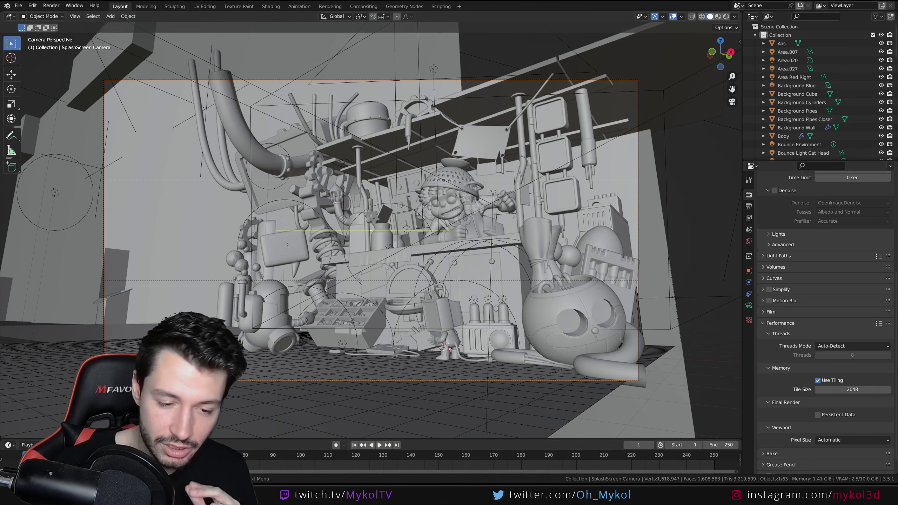
left_click(205, 457)
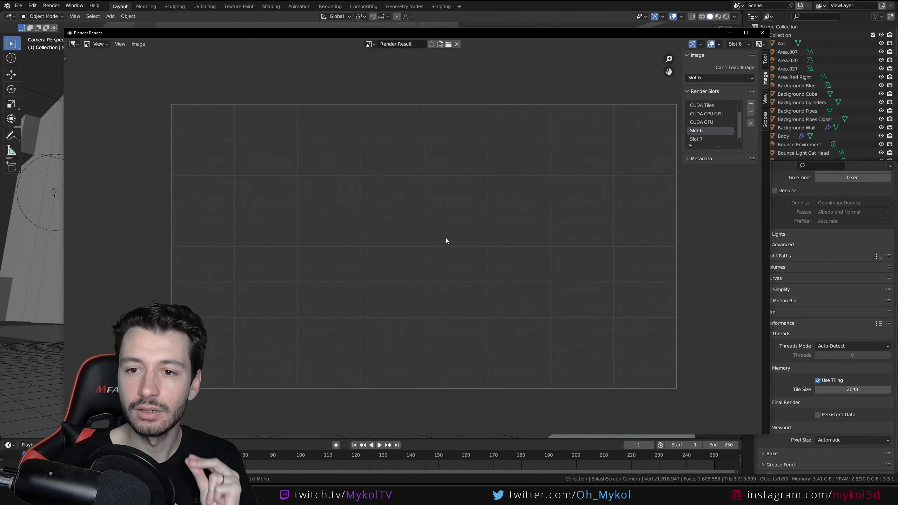
key("F12")
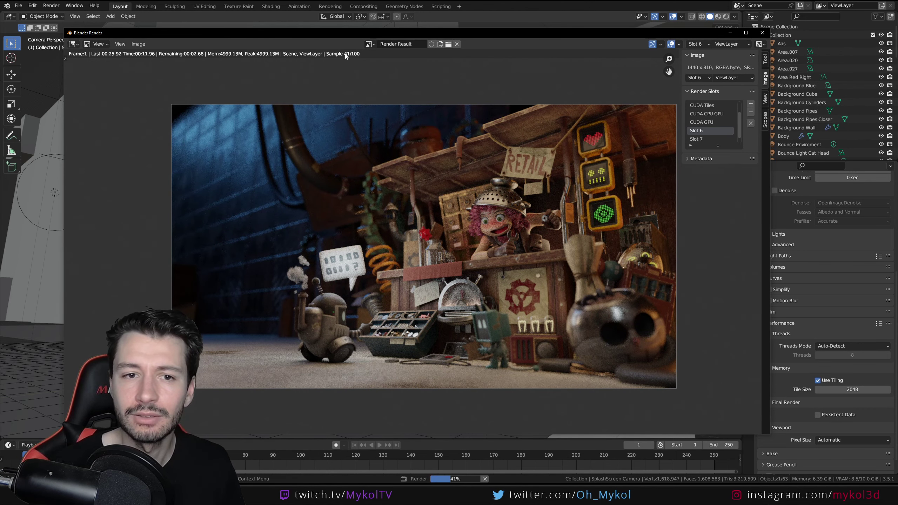
- Rename render Slot 6 to 'OPTIX'
double_click(697, 130)
type("OPTIX")
key("Return")
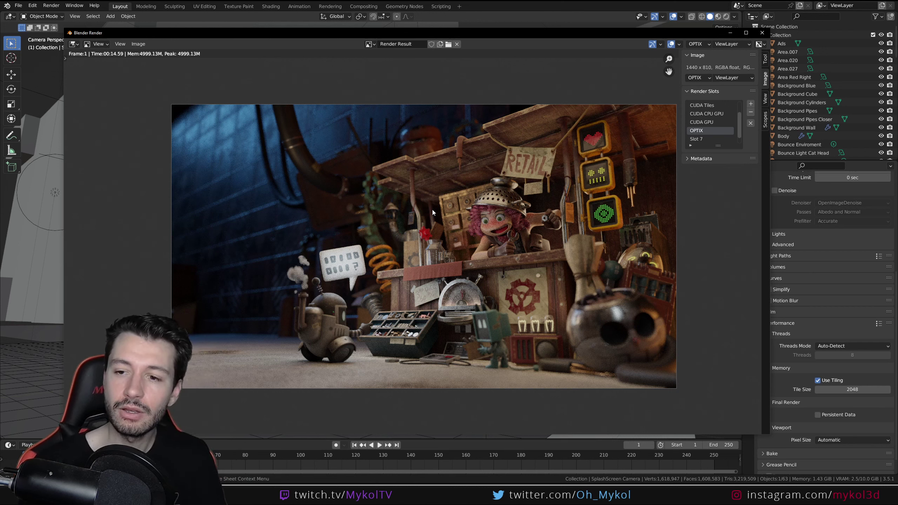
- Check the slots below OPTIX and select empty Slot 7
scroll(703, 124, "down", 1)
left_click(696, 139)
left_click(696, 122)
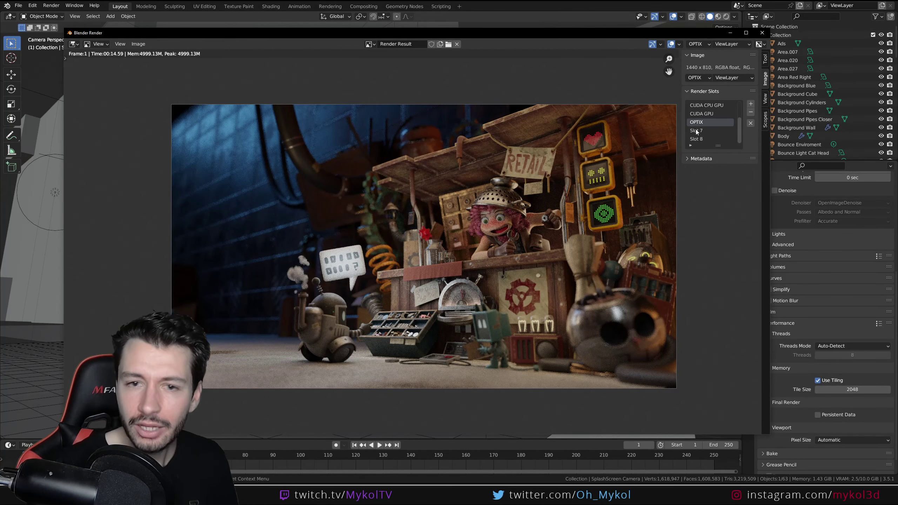
left_click(697, 131)
- Enable Denoise for final renders and start a new render into Slot 7
left_click_drag(608, 32, 552, 35)
scroll(784, 324, "up", 1)
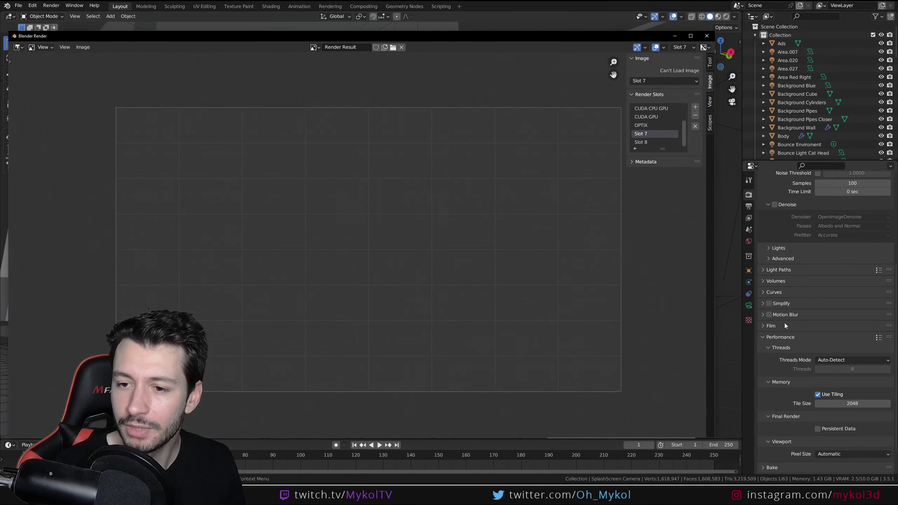
scroll(784, 323, "up", 3)
scroll(784, 323, "up", 7)
left_click(775, 344)
key("F11")
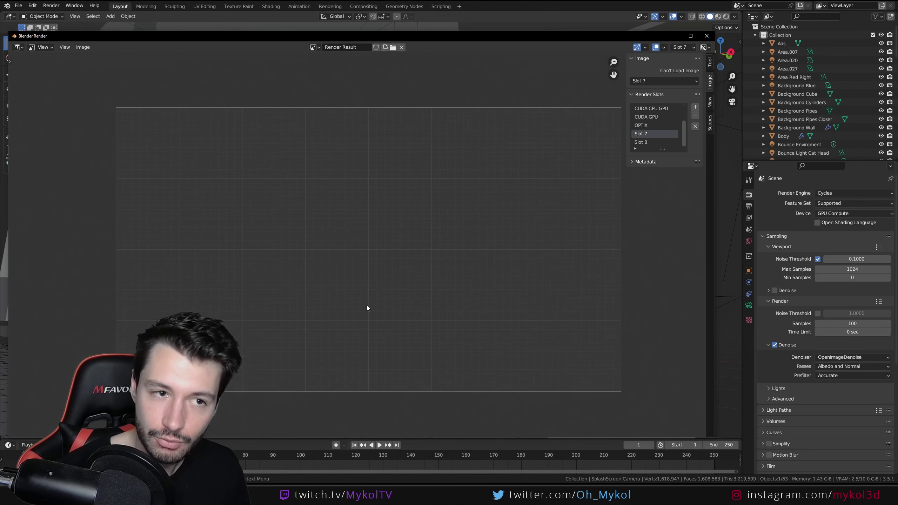
key("F12")
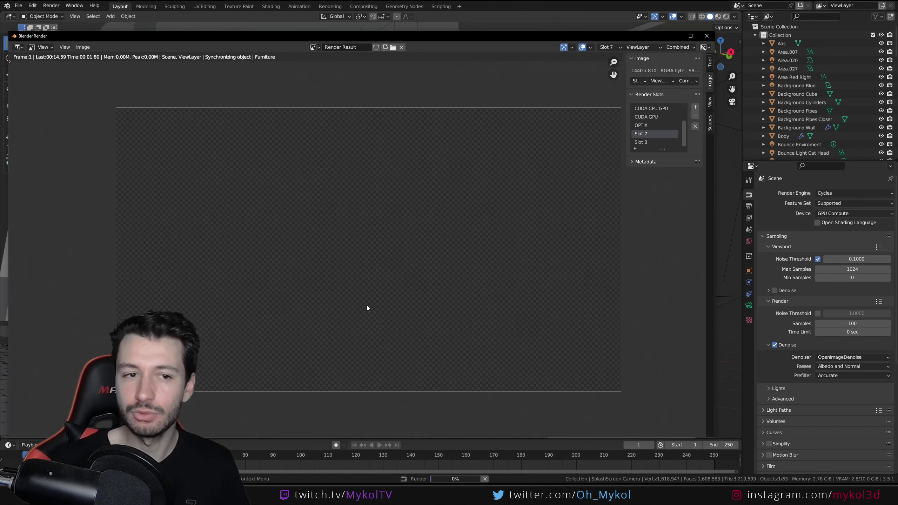
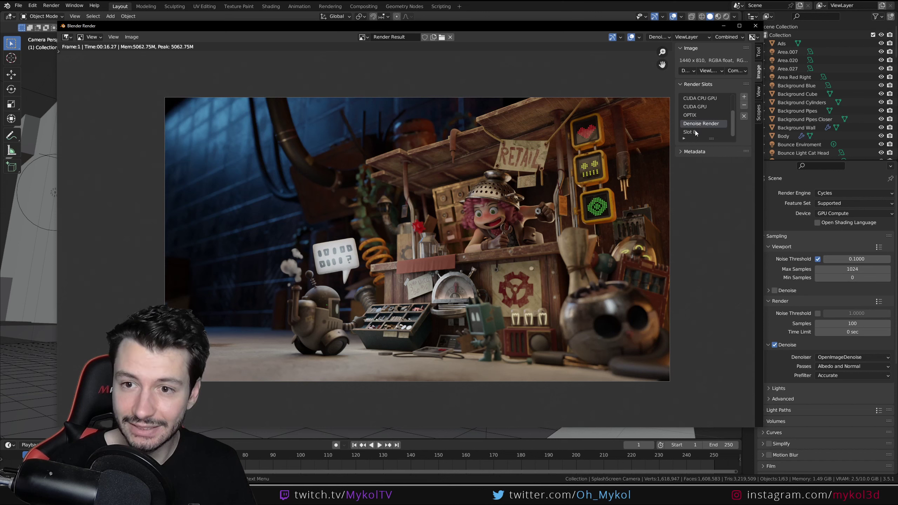
- Rename render slot 8 to 'Denoise Compo' and disable denoising for final renders
double_click(701, 132)
type("D")
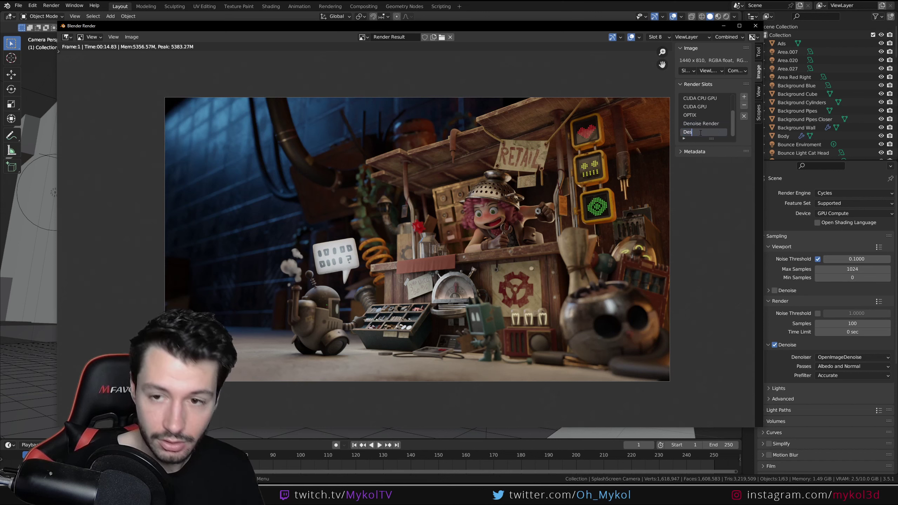
type("enoise")
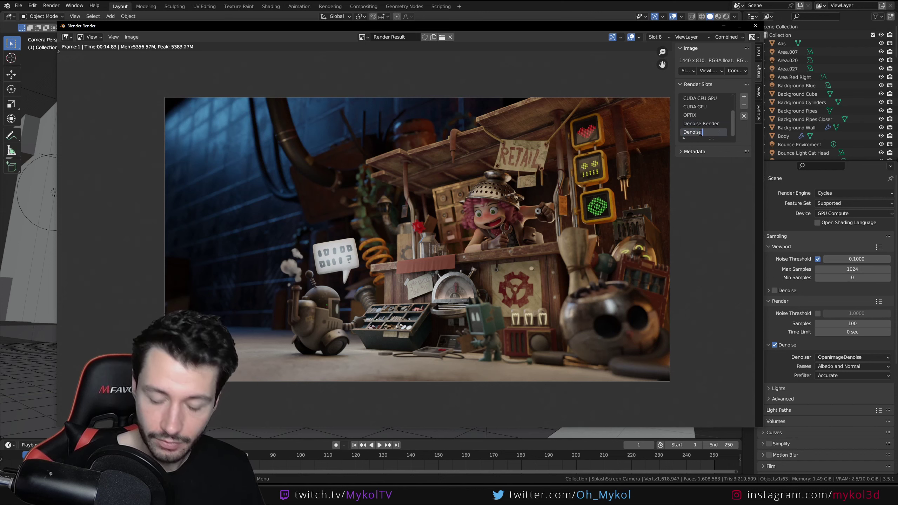
type(" Compo")
key("Return")
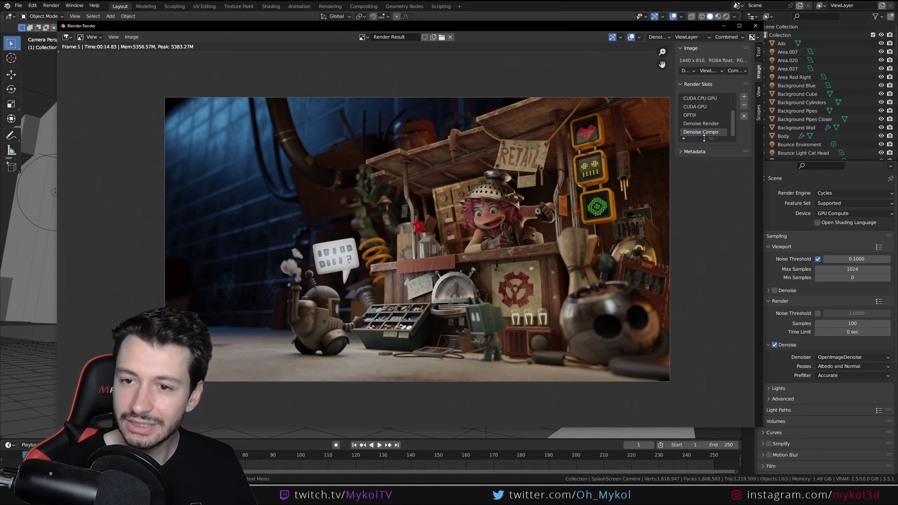
left_click(776, 344)
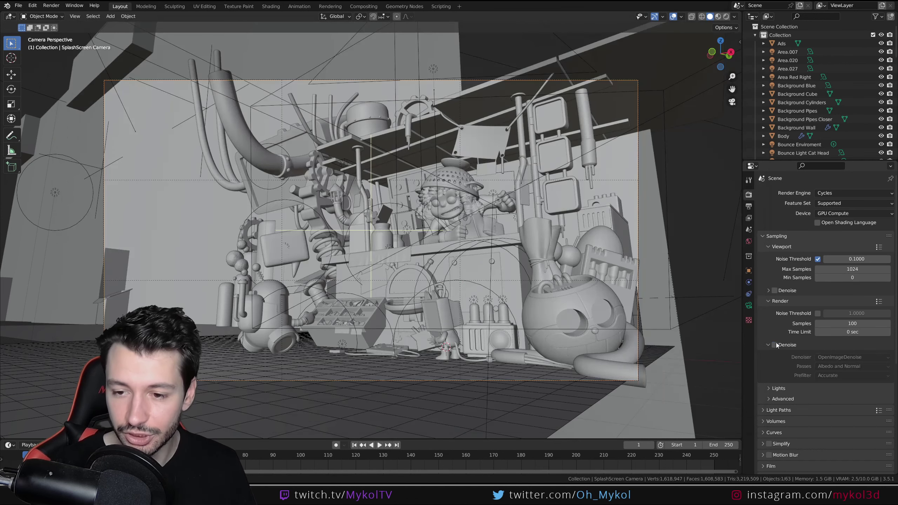
- Switch the main area to the Compositor, then back toward the 3D viewport
left_click(9, 16)
left_click(35, 67)
left_click(9, 16)
left_click(25, 33)
- Render, then replace the Denoise node with a direct Render Layers-to-Composite link and return to the viewport
key("F12")
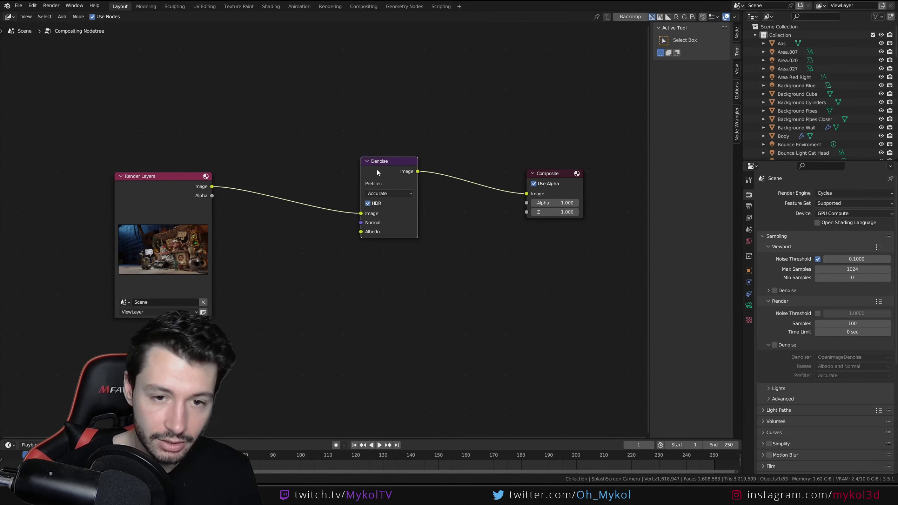
key("m")
left_click_drag(212, 186, 516, 192)
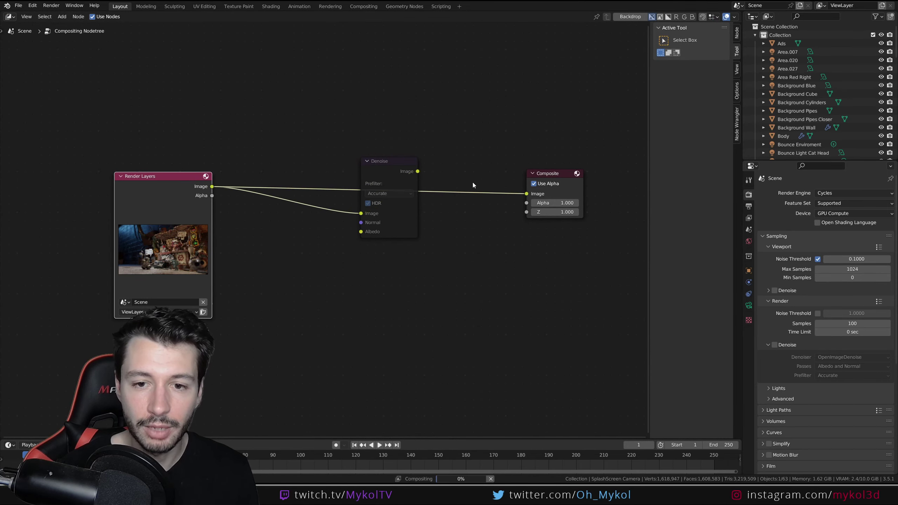
left_click(386, 170)
key("x")
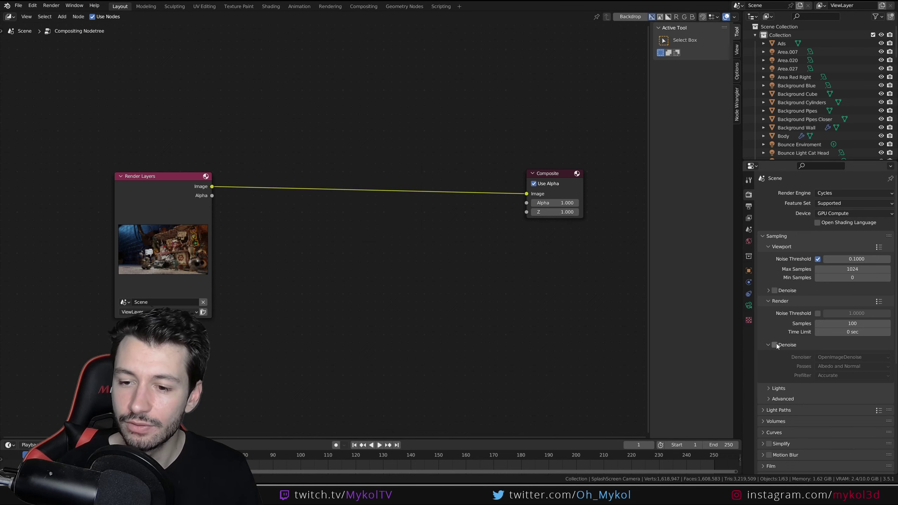
left_click(9, 16)
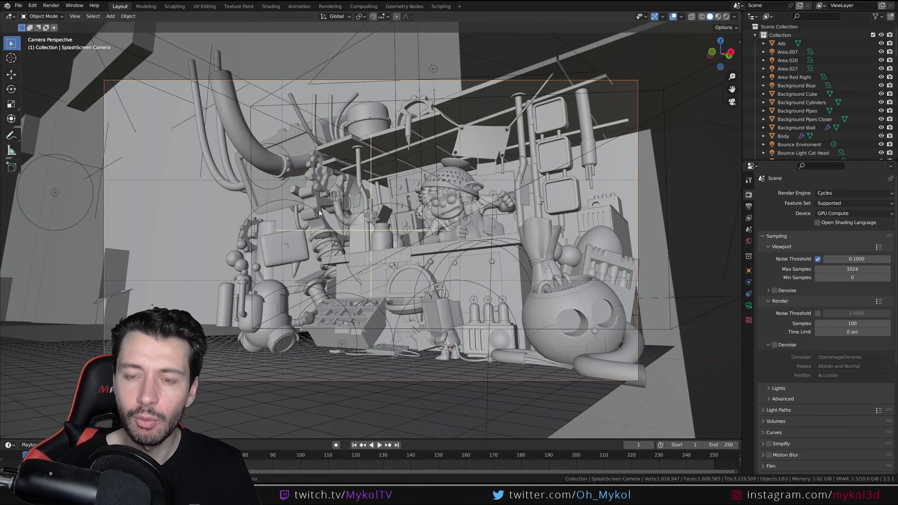
- Apply the Full Global Illumination light-path preset and render into a slot named 'Full GI'
left_click(779, 411)
scroll(783, 365, "down", 3)
scroll(783, 364, "down", 2)
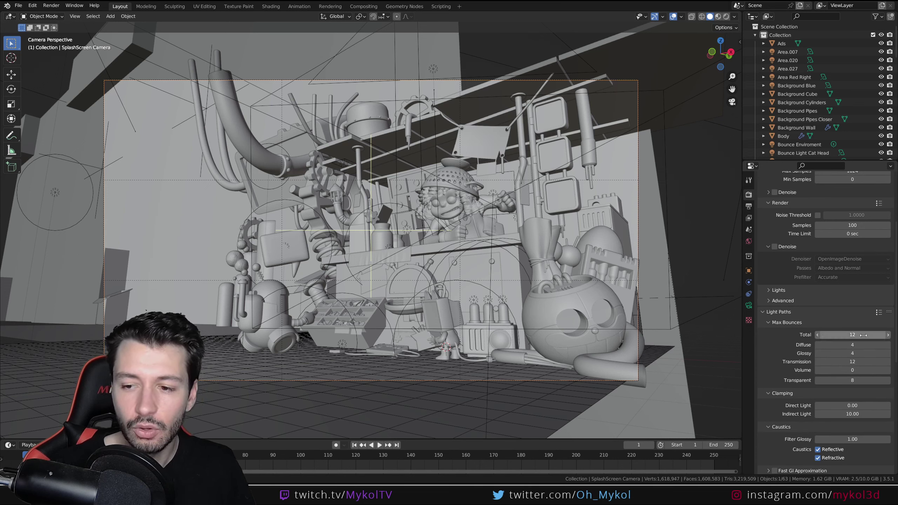
left_click(879, 312)
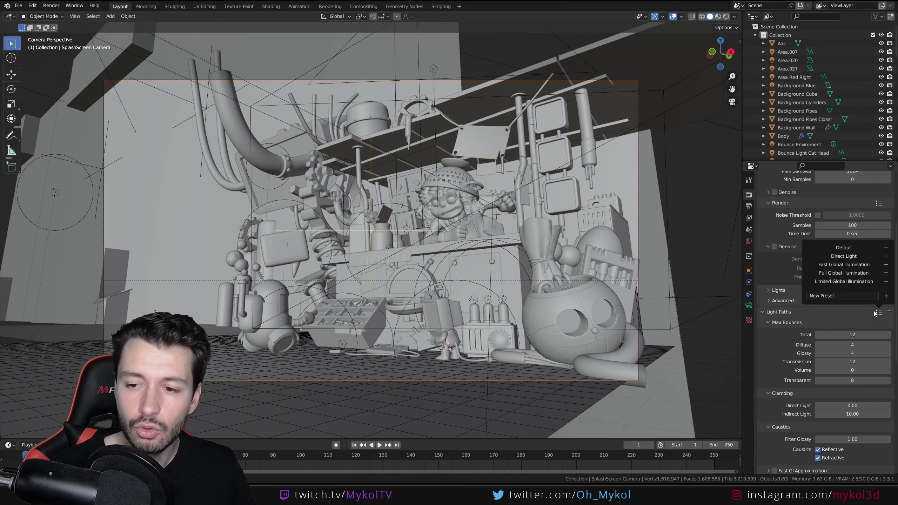
left_click(848, 275)
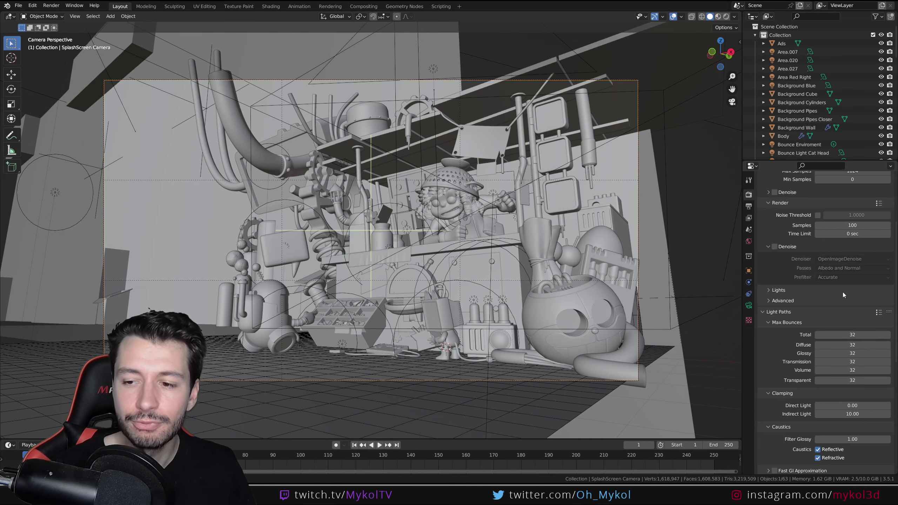
key("F12")
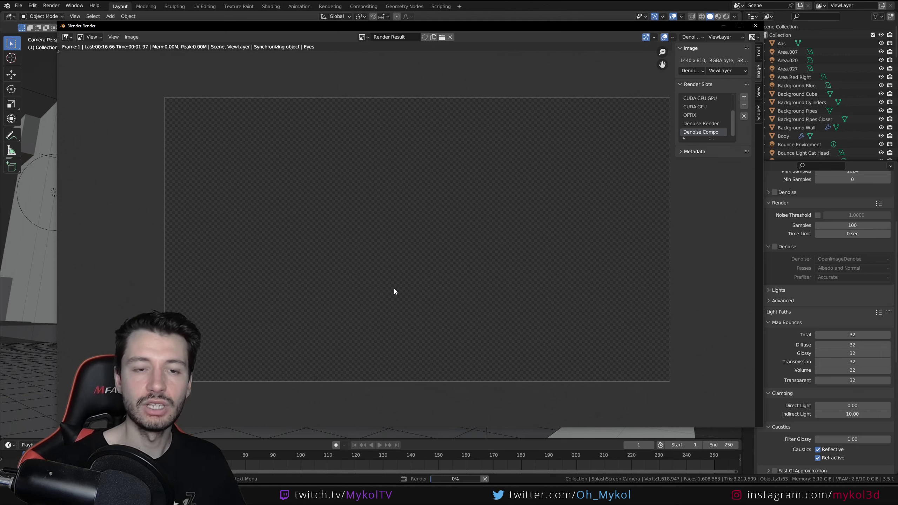
double_click(709, 132)
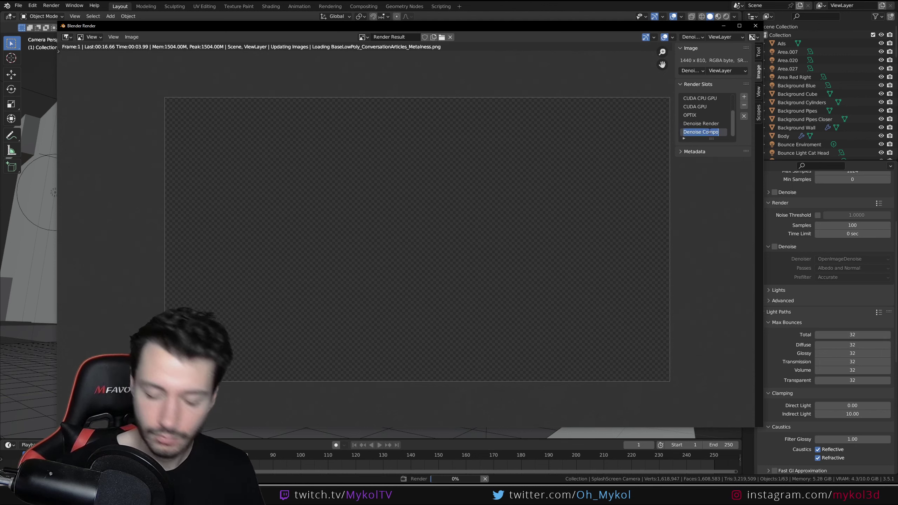
type("Full GI")
key("Return")
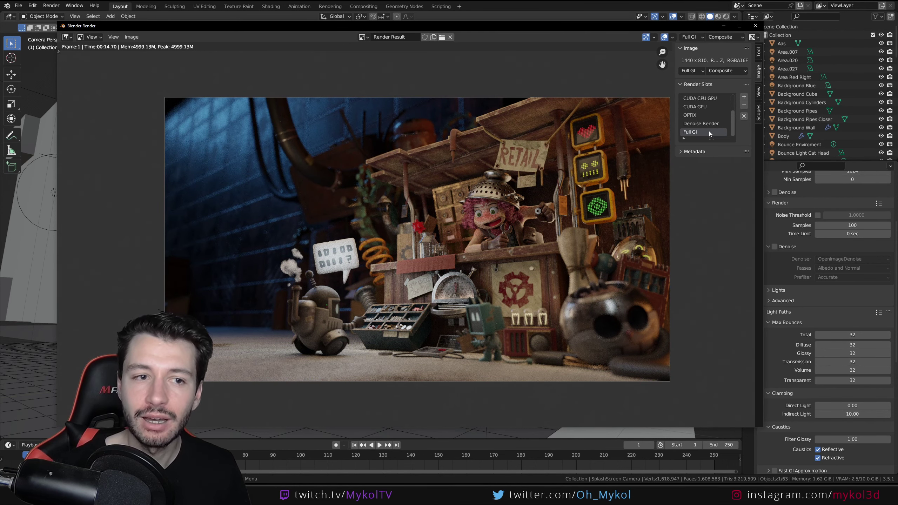
- Close the render window and lower Total, Diffuse, Glossy and Transmission max bounces to 8
key("Escape")
left_click_drag(853, 335, 853, 381)
type("8")
key("Return")
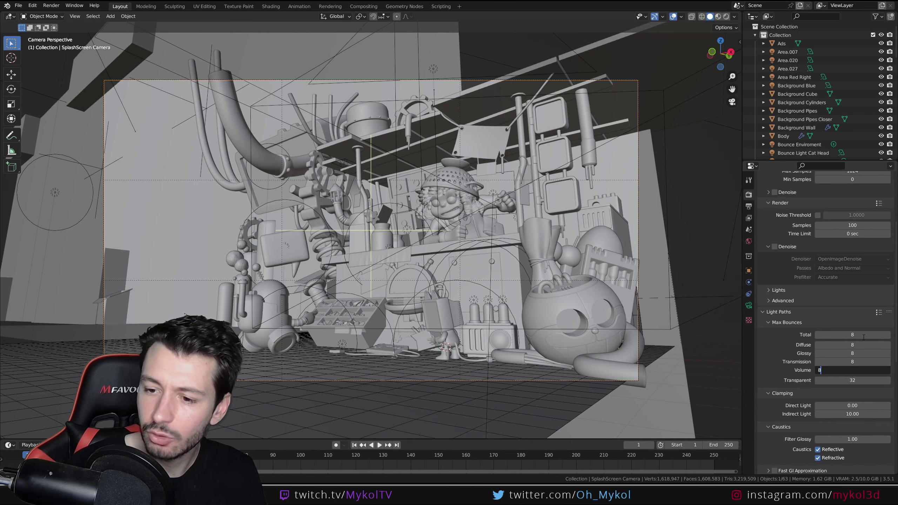
- Render the 8-bounce setup, then enable Fast GI Approximation and render again
key("F12")
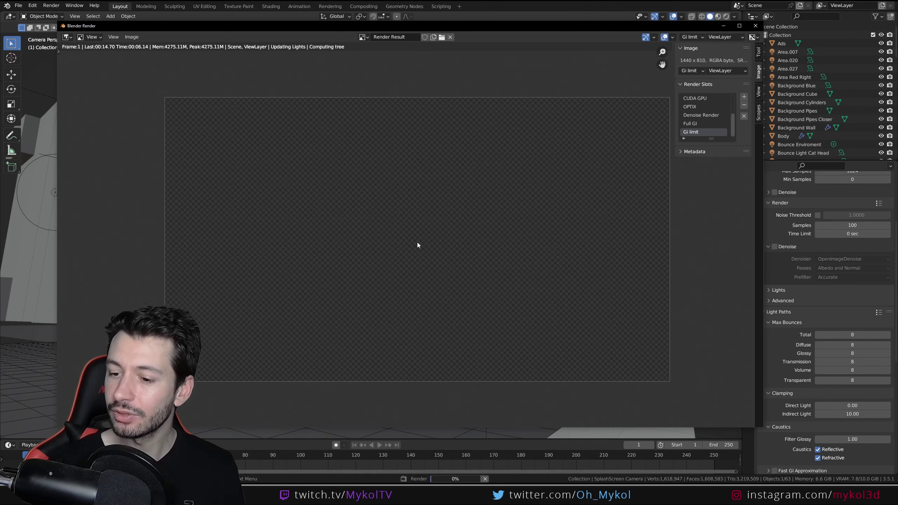
scroll(831, 319, "down", 3)
left_click(775, 428)
key("F12")
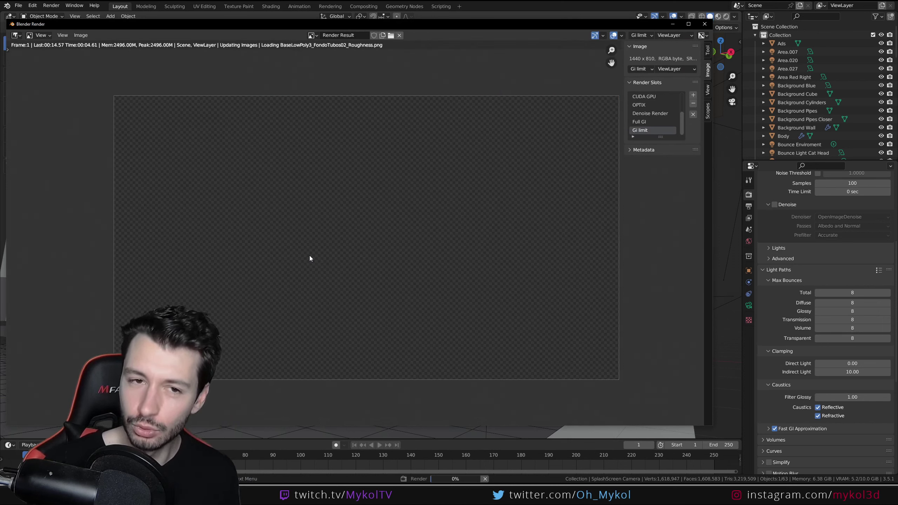
- Re-enable render denoising, render again, and type 'Denoise Render' as the slot name
left_click(774, 205)
scroll(831, 283, "up", 8)
key("F12")
double_click(651, 130)
type("Denoise Render")
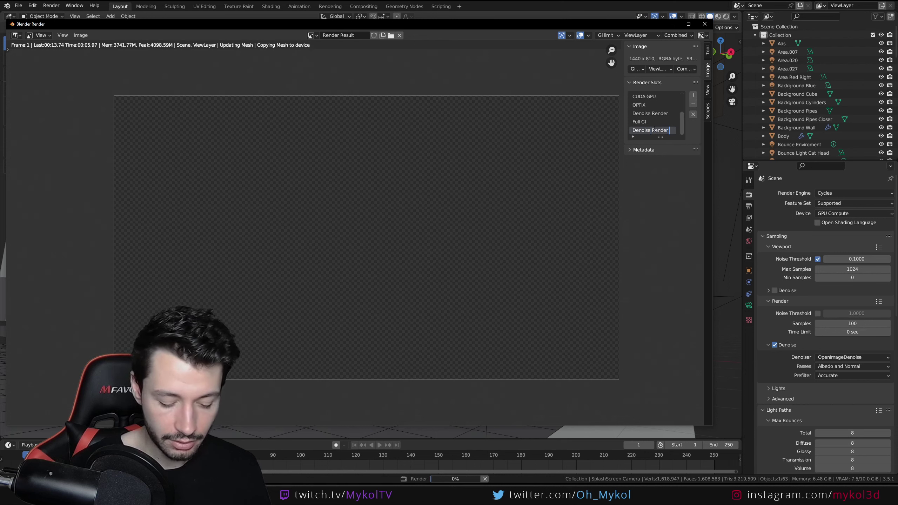
- Confirm the render slot name 'Denoise Render'
key("Return")
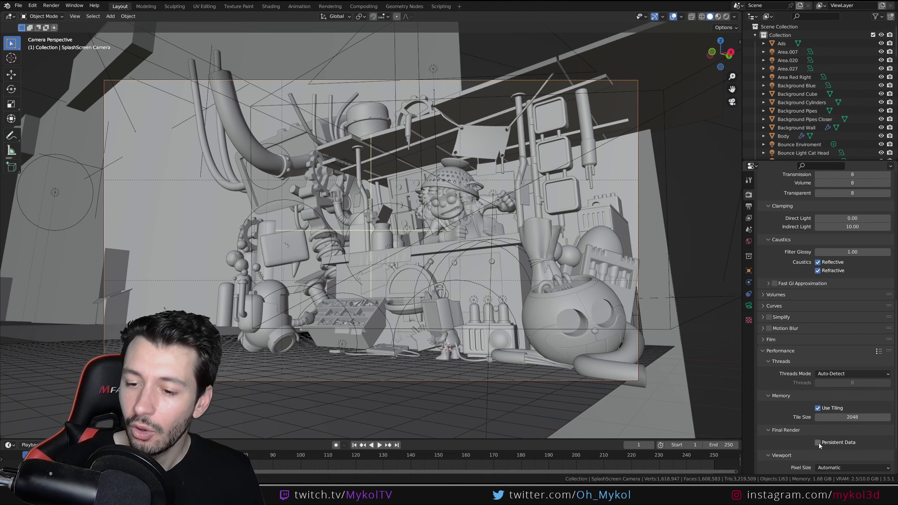
- Enable Persistent Data, render again, and add a new empty render slot
left_click(819, 443)
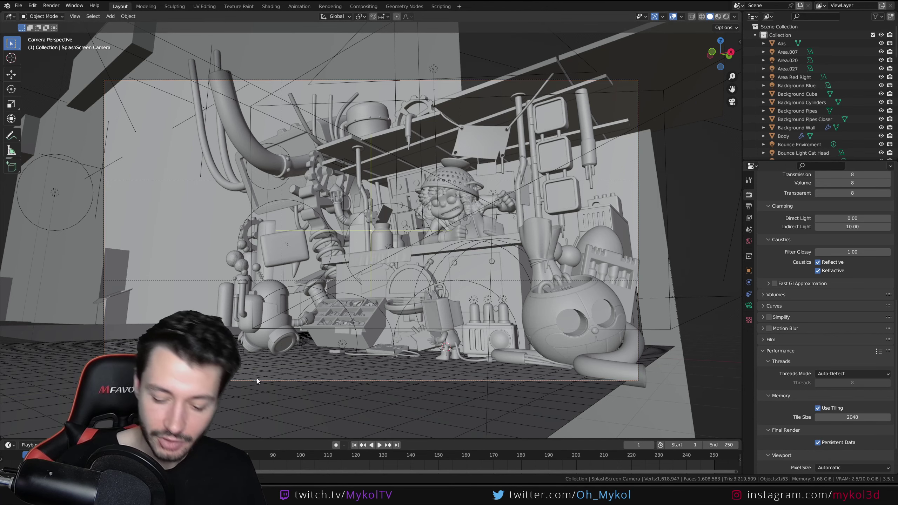
key("F12")
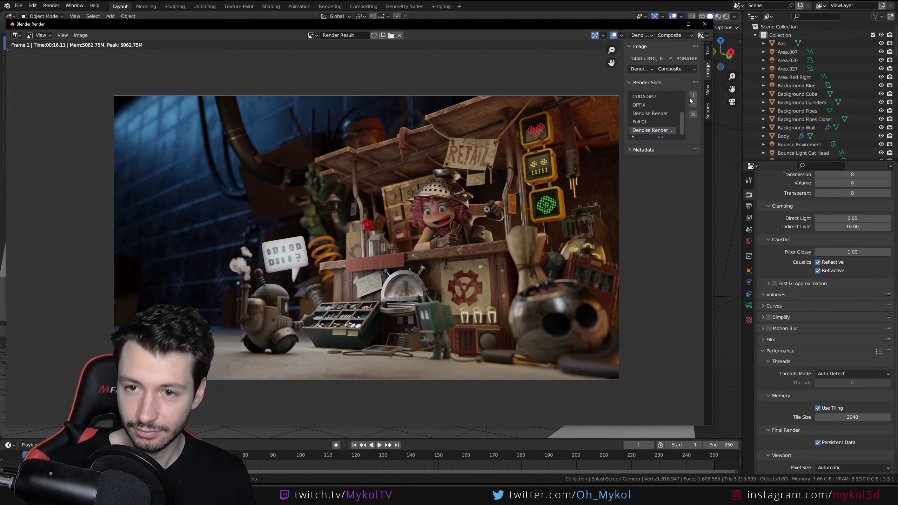
key("j")
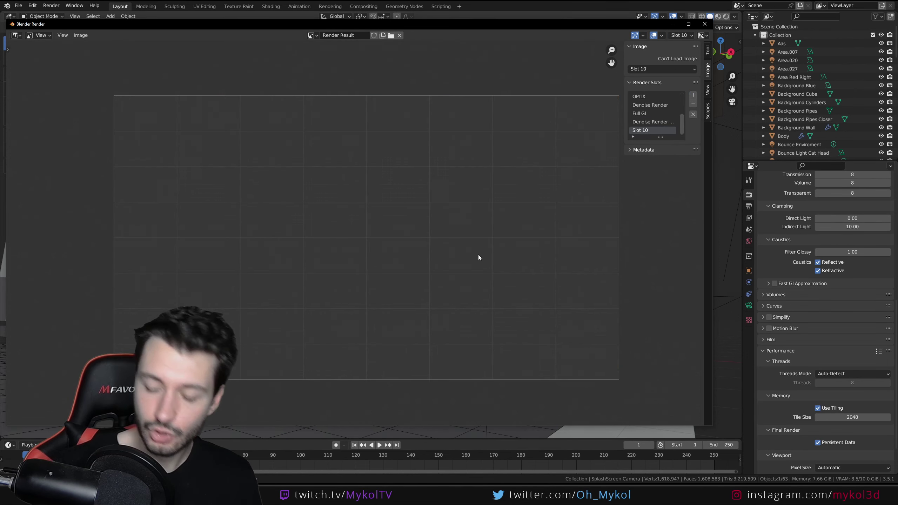
- Render the shop scene at 5 samples into the new Slot 11
key("F12")
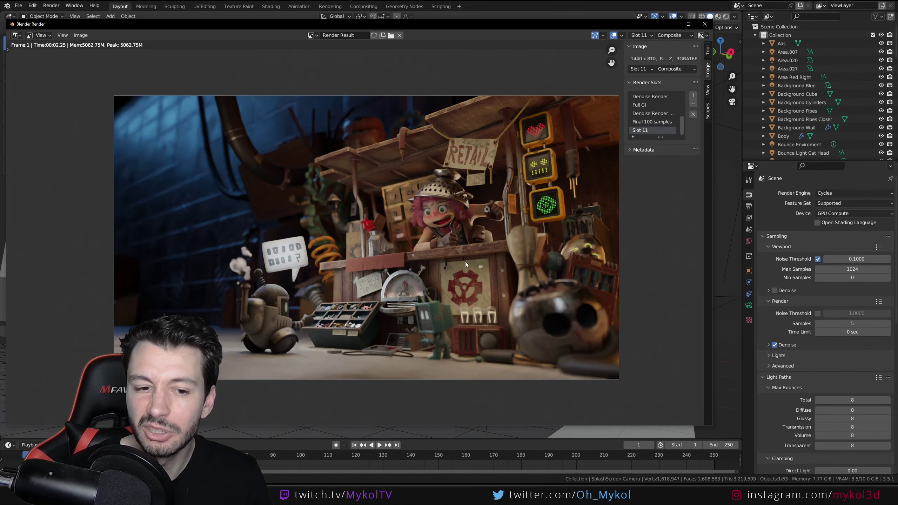
- View the stored 'Final 100 samples' render slot
left_click(650, 121)
type("Final 55 samples")
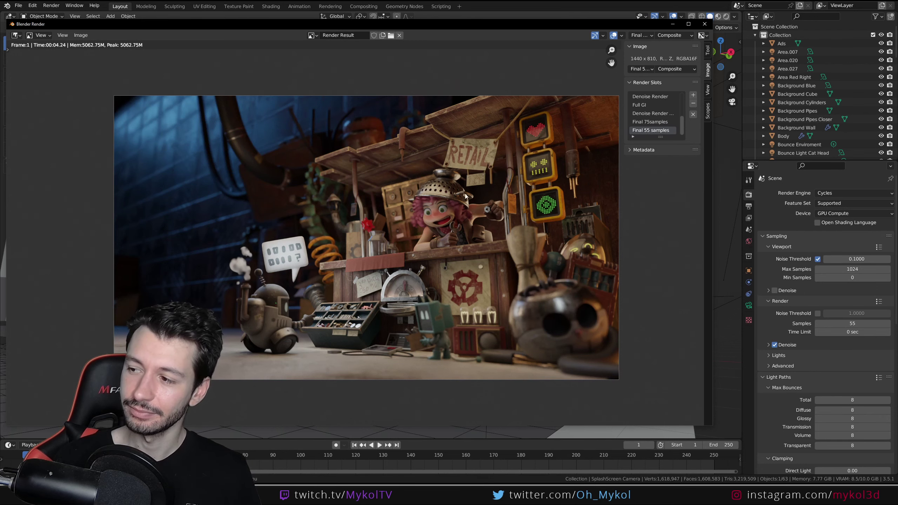
- Zoom and pan across the 55-sample render, zoom back out, then close the render window
scroll(465, 196, "up", 2)
middle_click_drag(445, 150, 415, 156)
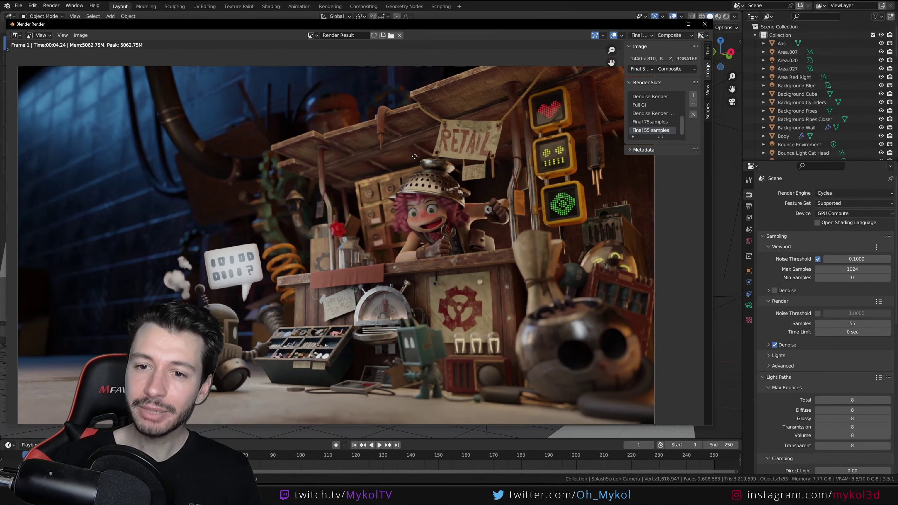
scroll(443, 154, "down", 1)
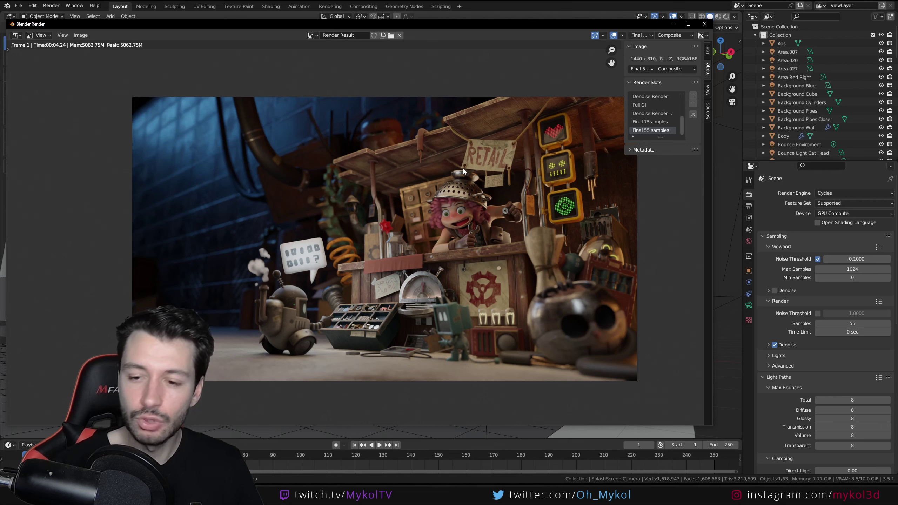
scroll(854, 343, "down", 6)
left_click(705, 24)
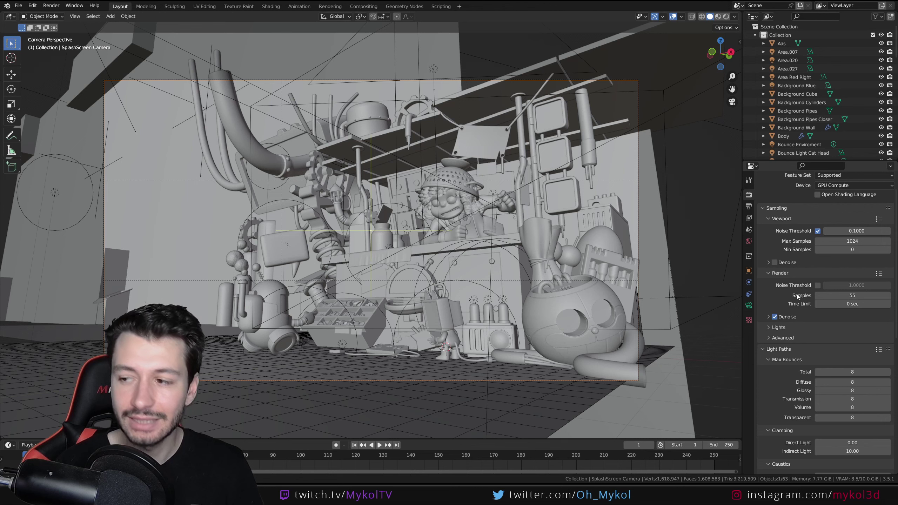
- Add an empty Slot 12 to the render slots, then close the render window
scroll(797, 293, "up", 6)
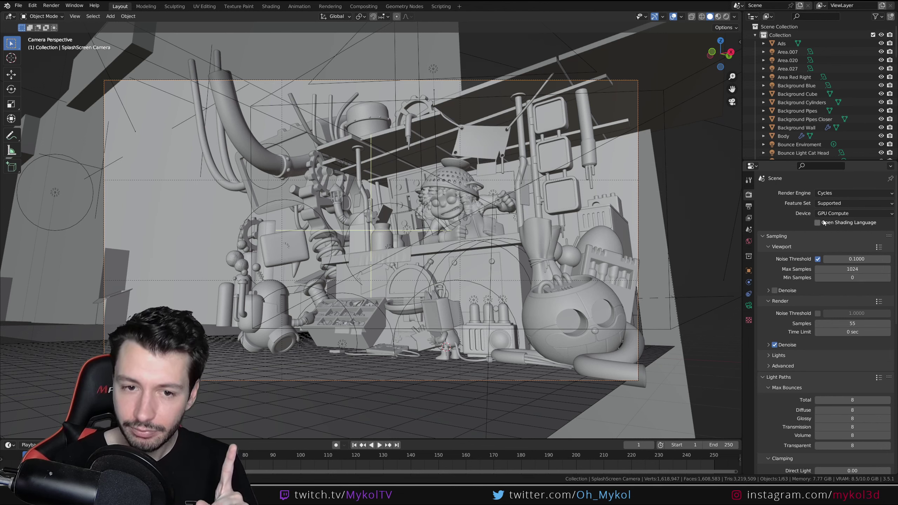
left_click(217, 459)
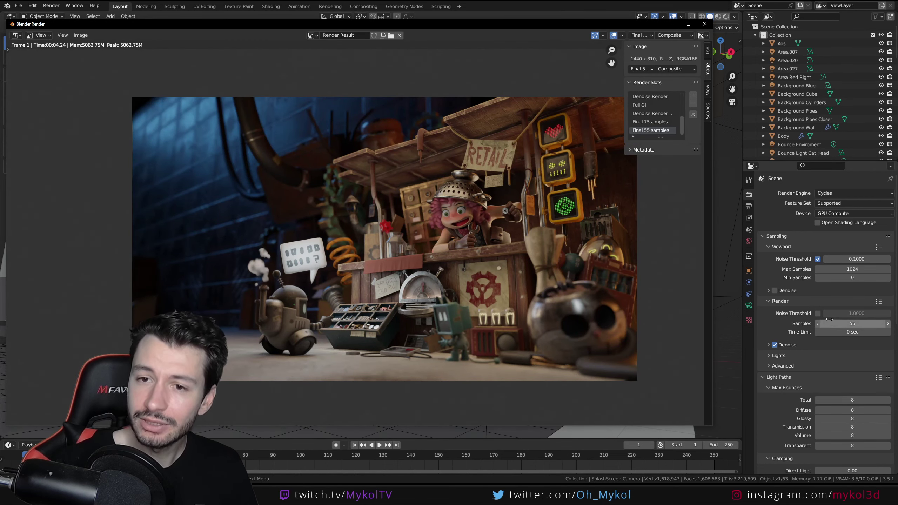
left_click(693, 95)
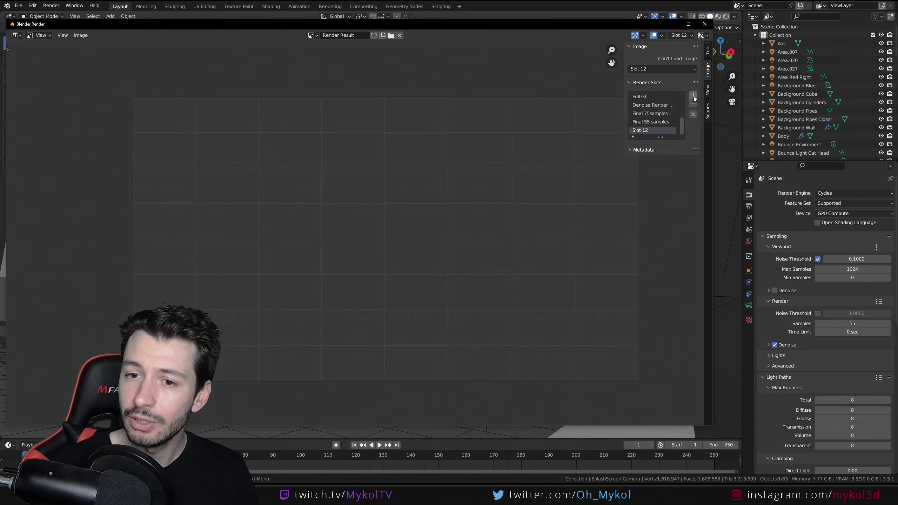
left_click(705, 24)
scroll(824, 318, "down", 15)
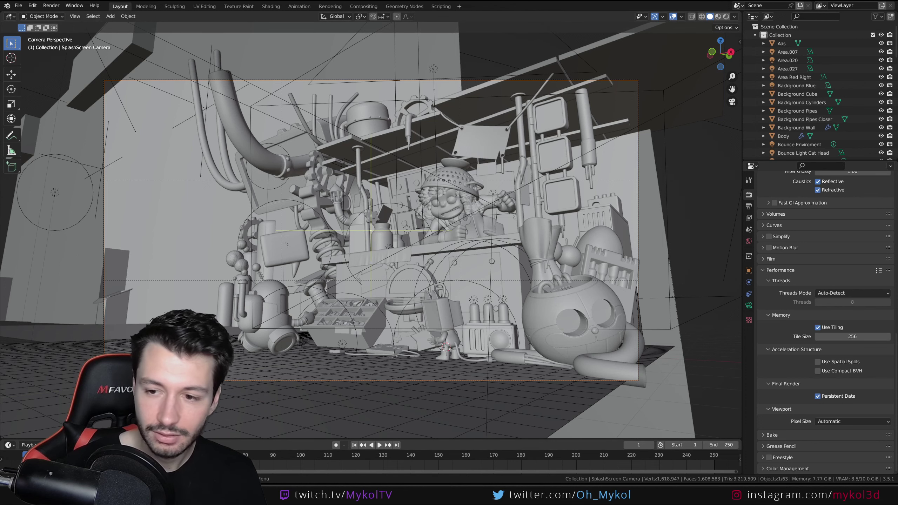
- Start a 55-sample CPU render of the shop scene, briefly checking the Default slot
key("F12")
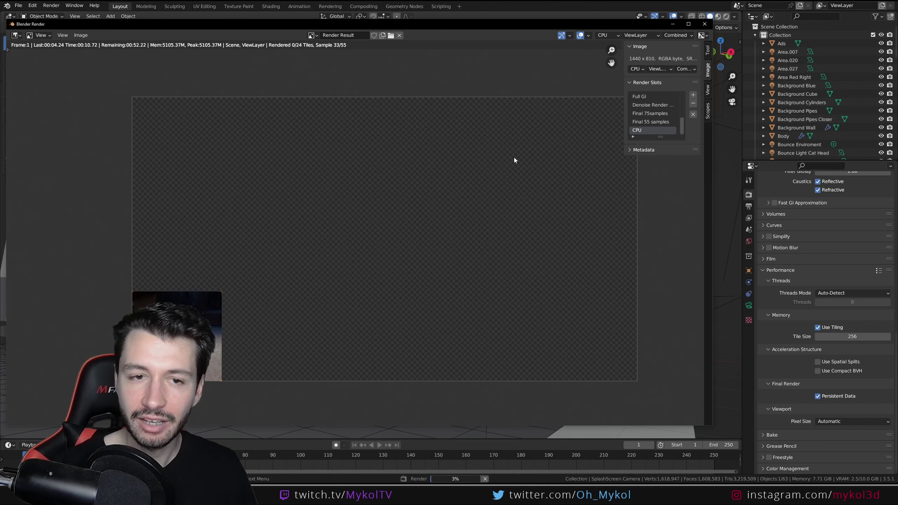
scroll(824, 319, "up", 15)
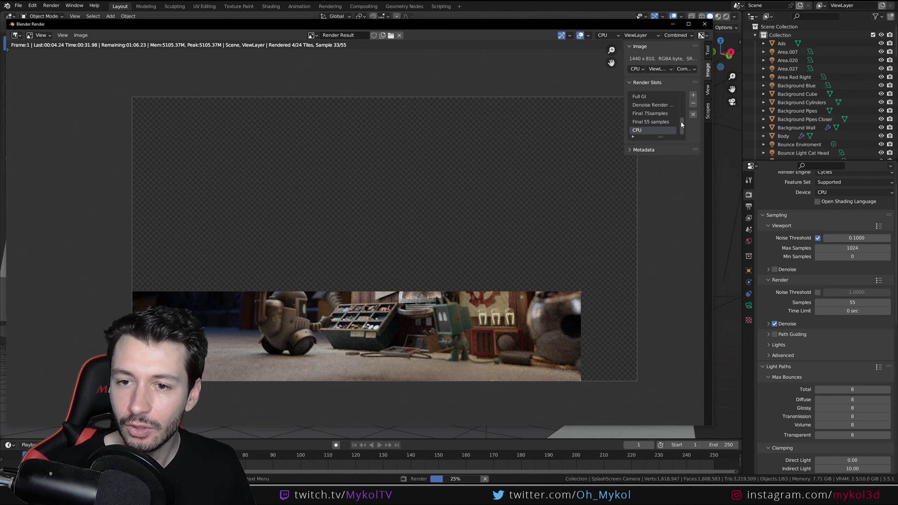
left_click_drag(681, 122, 683, 91)
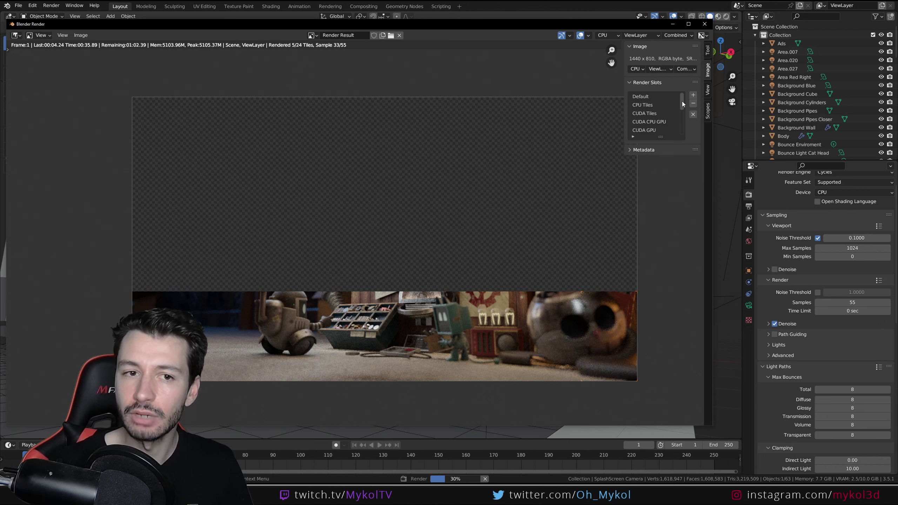
left_click(651, 94)
scroll(652, 108, "down", 5)
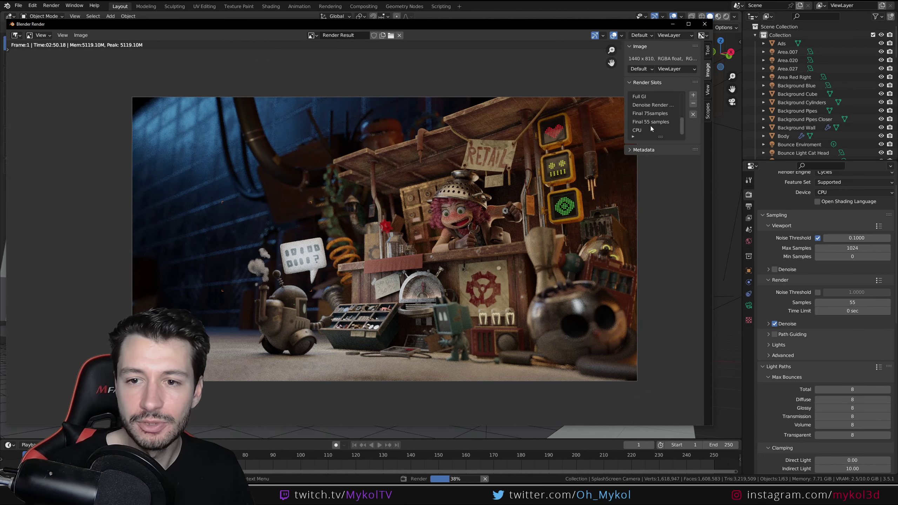
- Let the CPU render finish at 01:31.27, then view the Default slot's 02:50.18 render
left_click(650, 130)
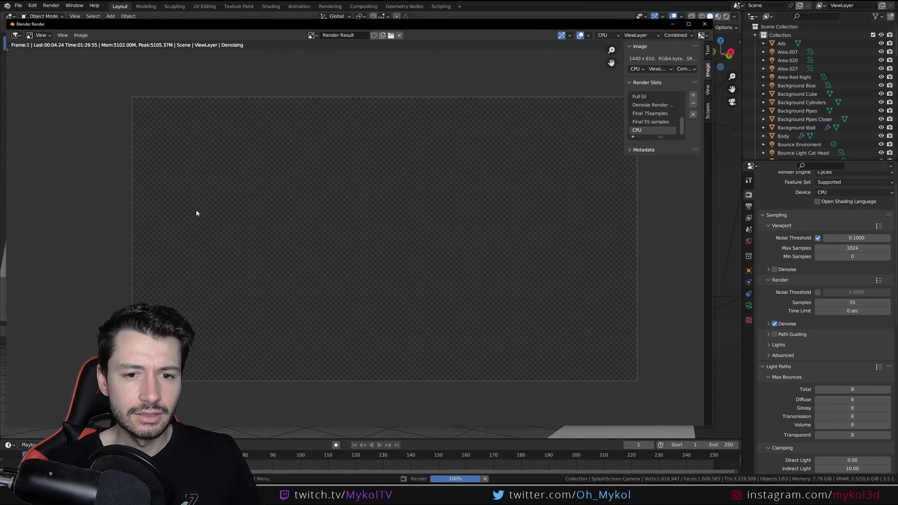
scroll(650, 113, "up", 5)
left_click(647, 97)
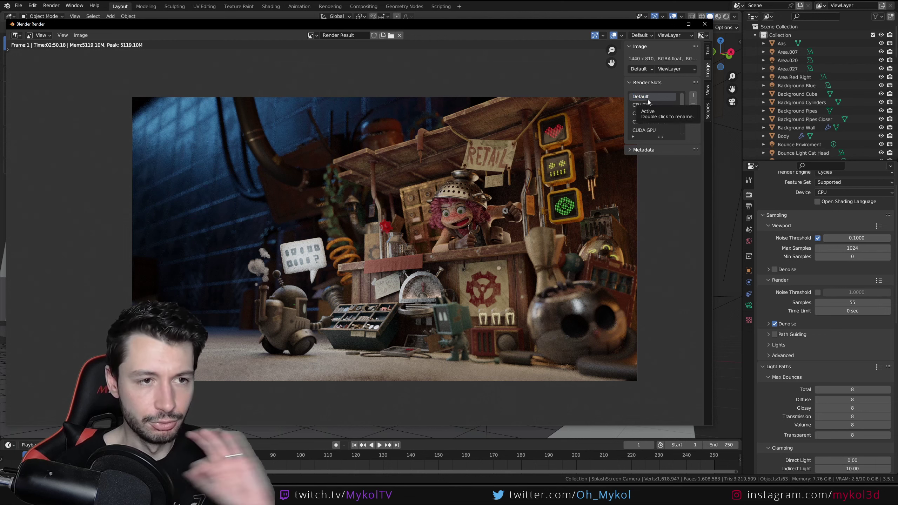
- Show the 'Final 55 samples' GPU render (00:04.24) and nudge the render window right
left_click(651, 104)
left_click(654, 97)
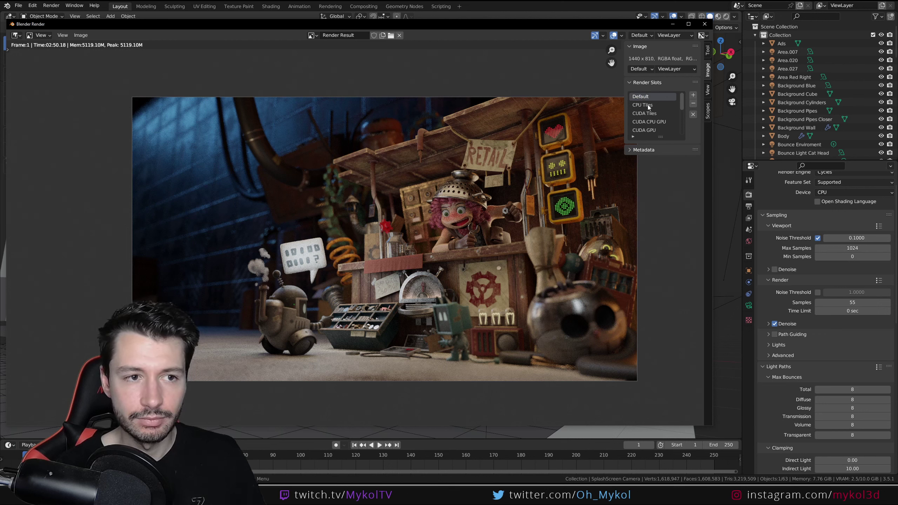
scroll(648, 104, "down", 5)
left_click(657, 123)
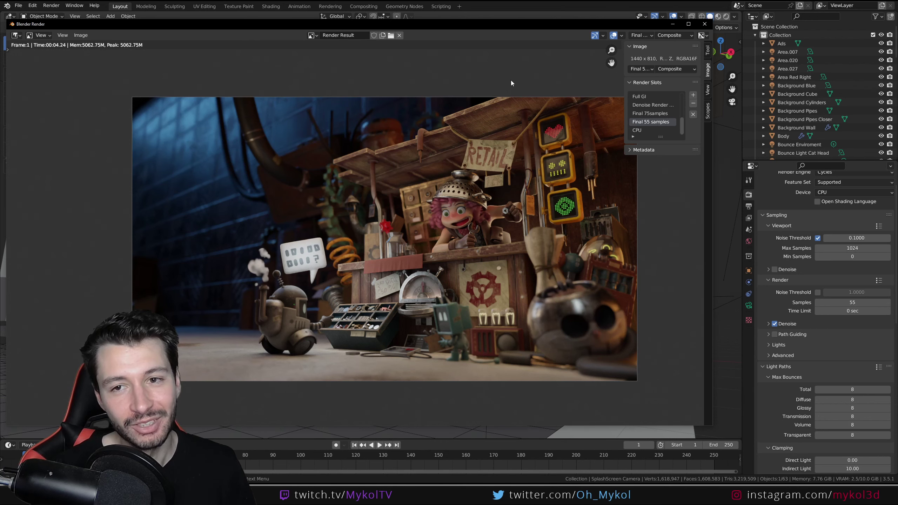
left_click_drag(421, 27, 466, 26)
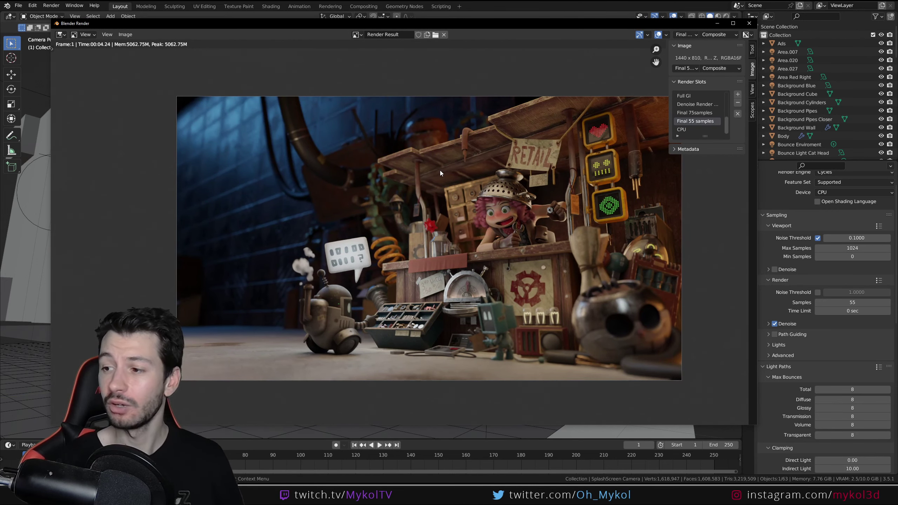